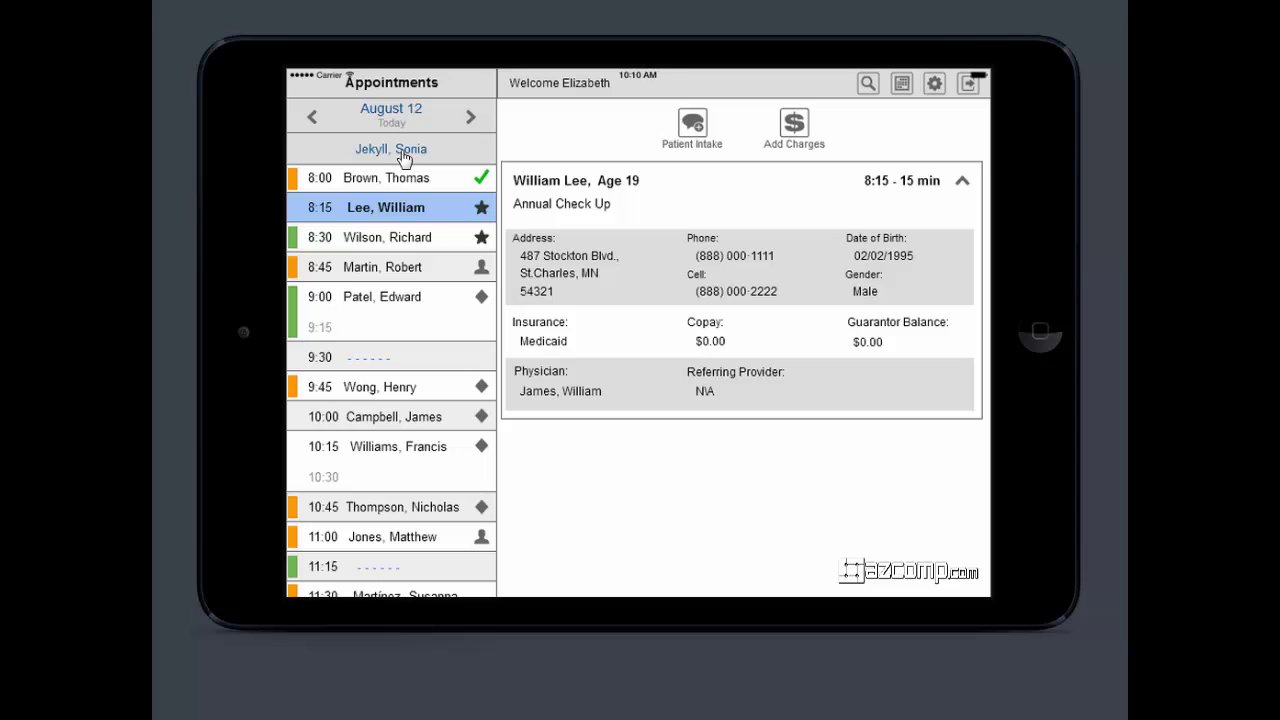
# - Show the day's appointments for two providers together, and return to the original single provider's schedule
pyautogui.click(404, 158)
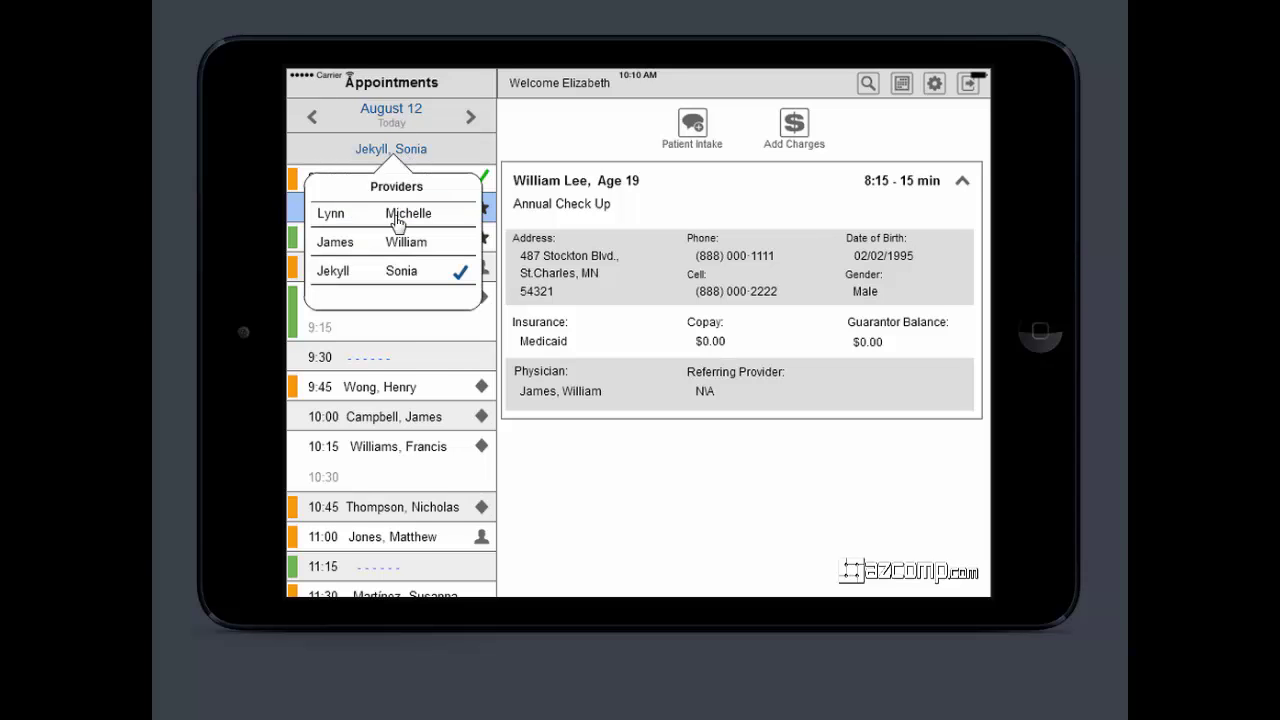
pyautogui.click(400, 215)
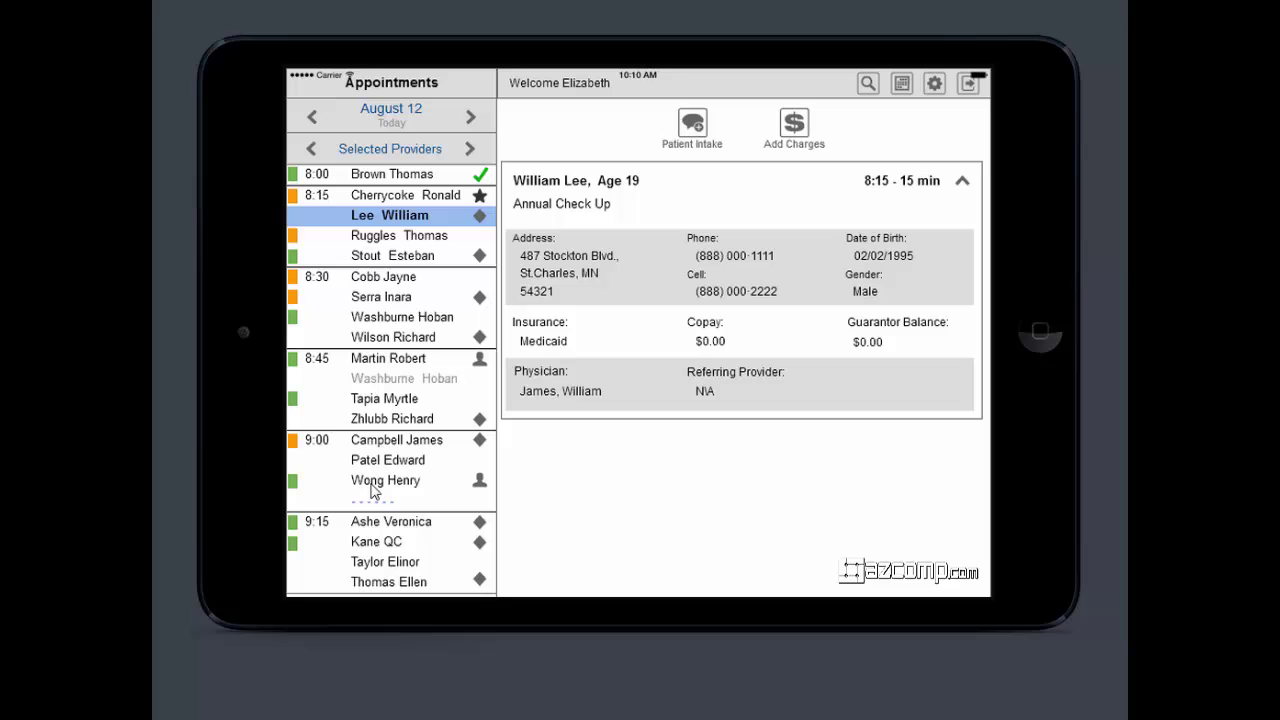
pyautogui.click(388, 152)
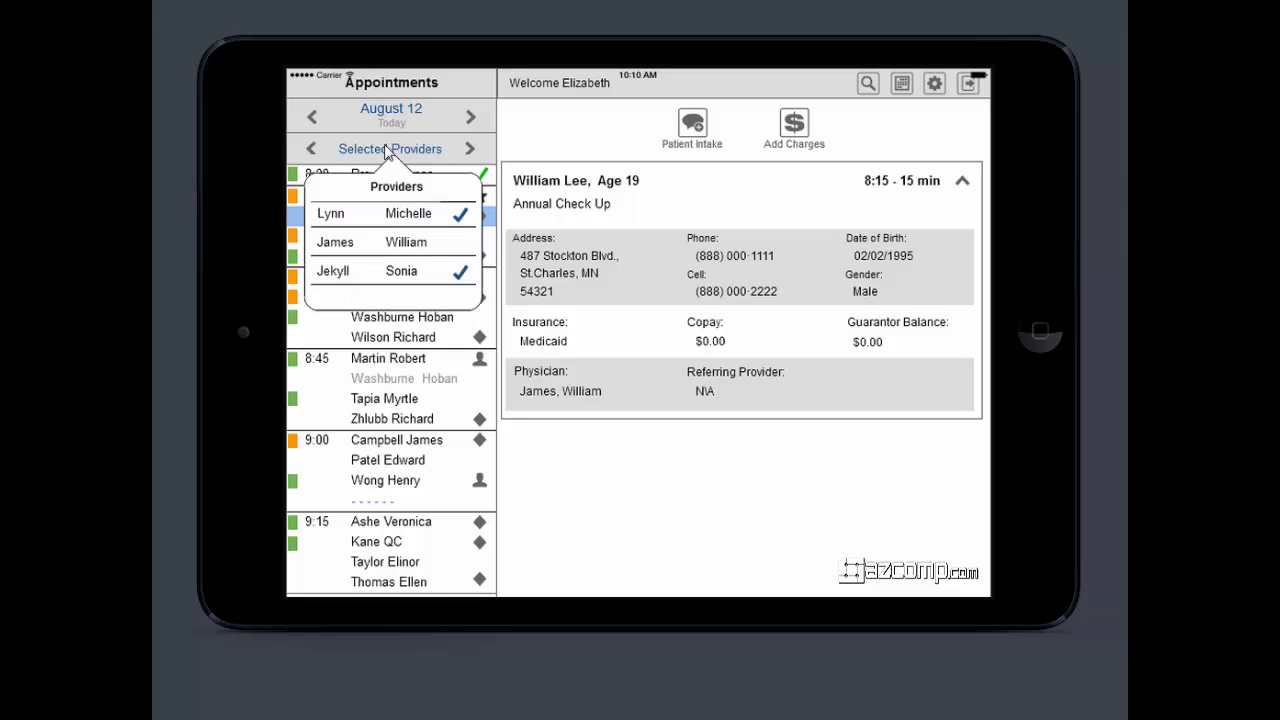
pyautogui.click(389, 215)
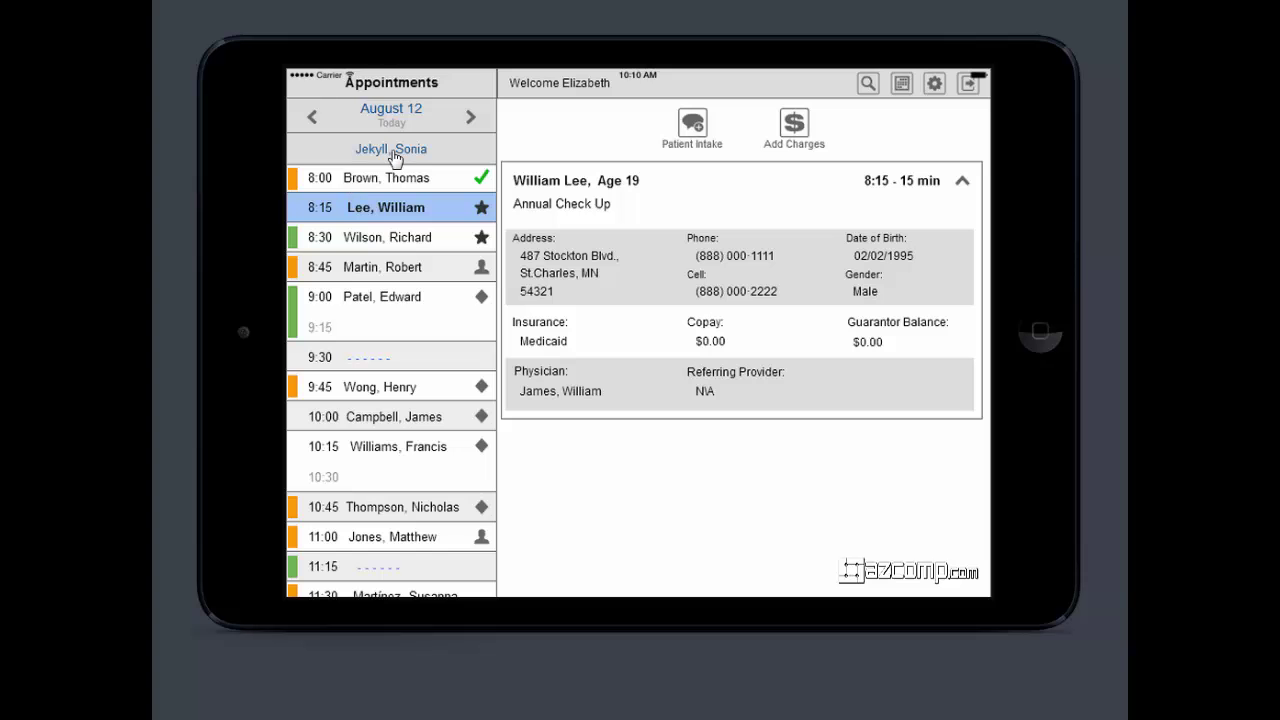
# - View the appointment schedule as a full week, and return to the daily list
pyautogui.click(901, 85)
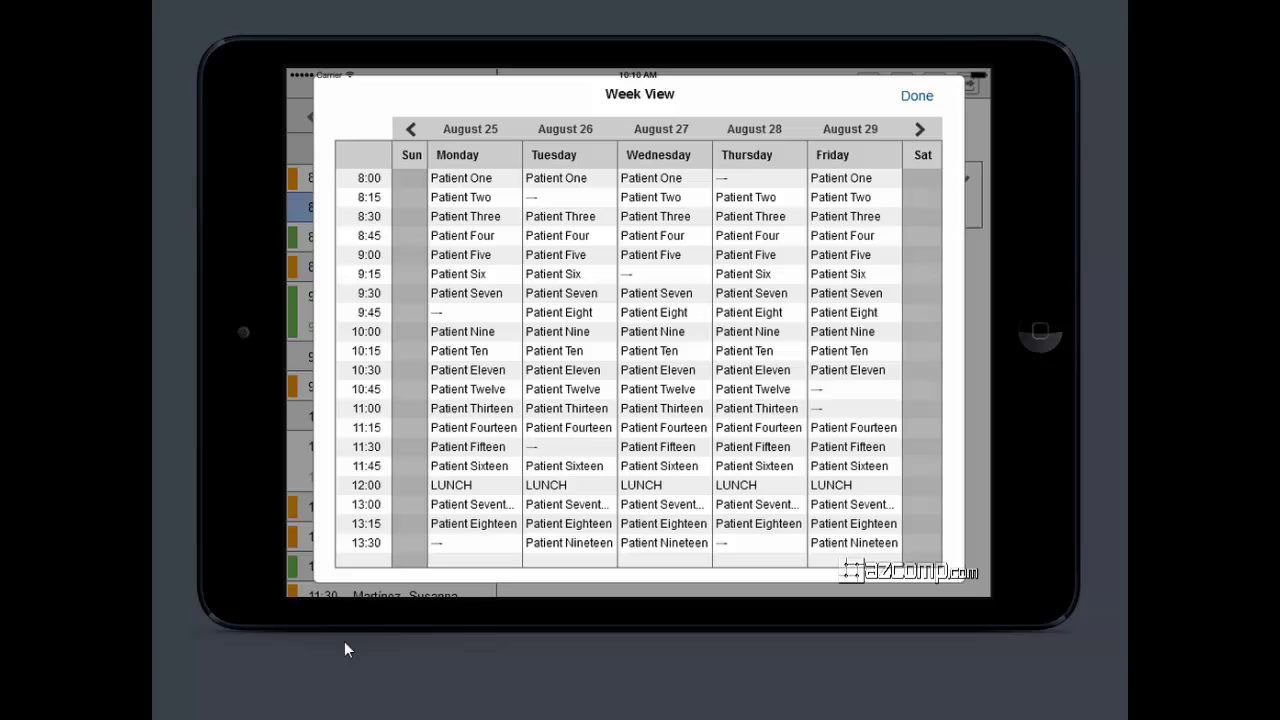
pyautogui.click(916, 97)
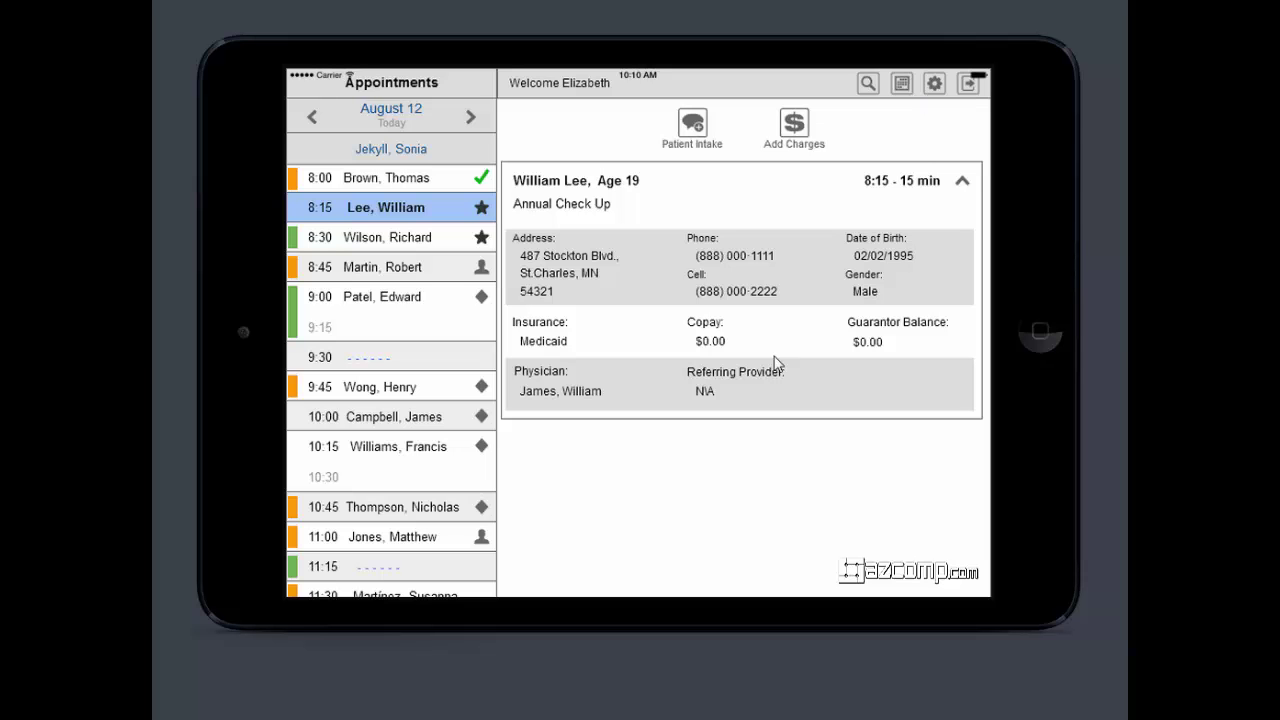
# - Start the patient intake for the selected 8:15 appointment and open the address in Contact Information for editing, accepting it as shown
pyautogui.click(693, 127)
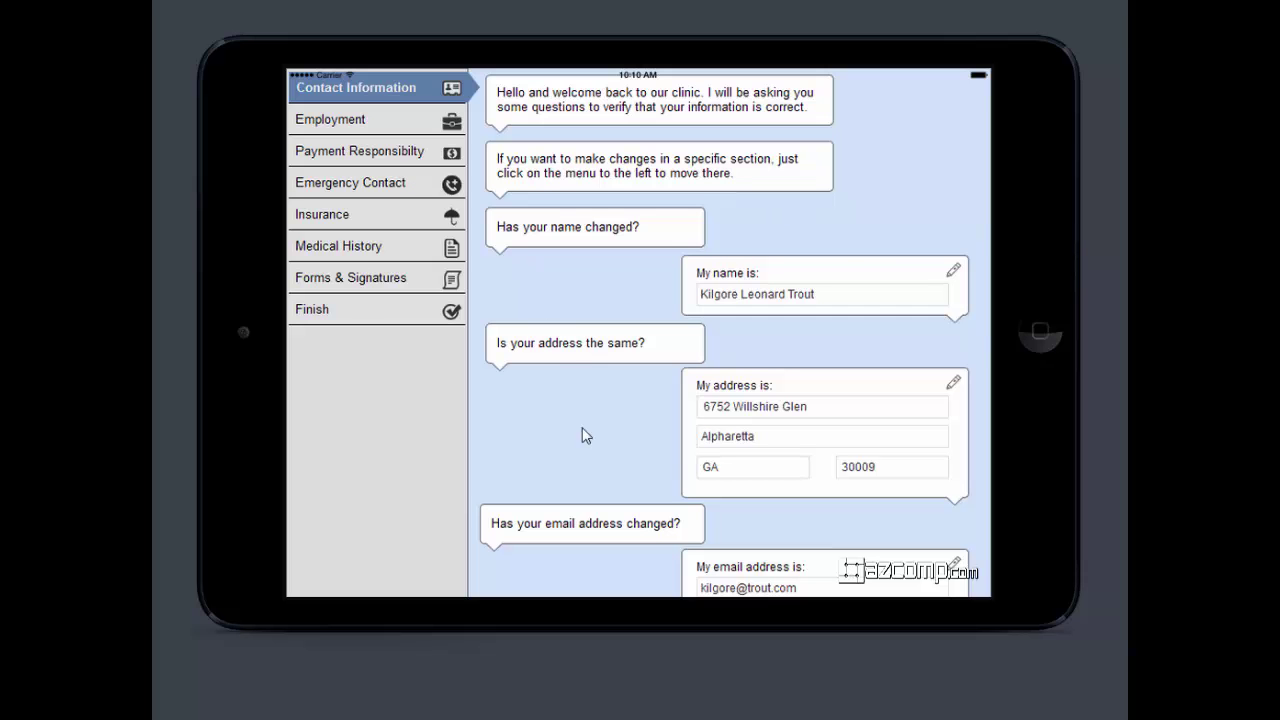
pyautogui.click(800, 412)
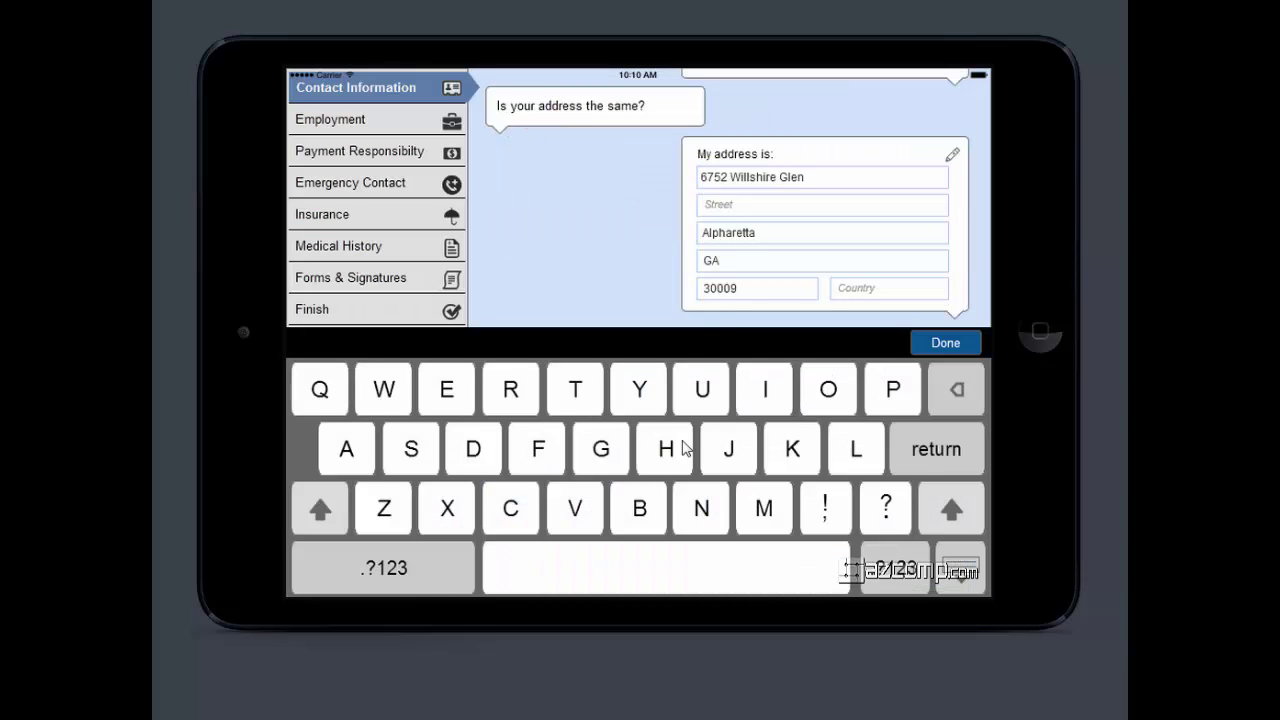
pyautogui.click(952, 449)
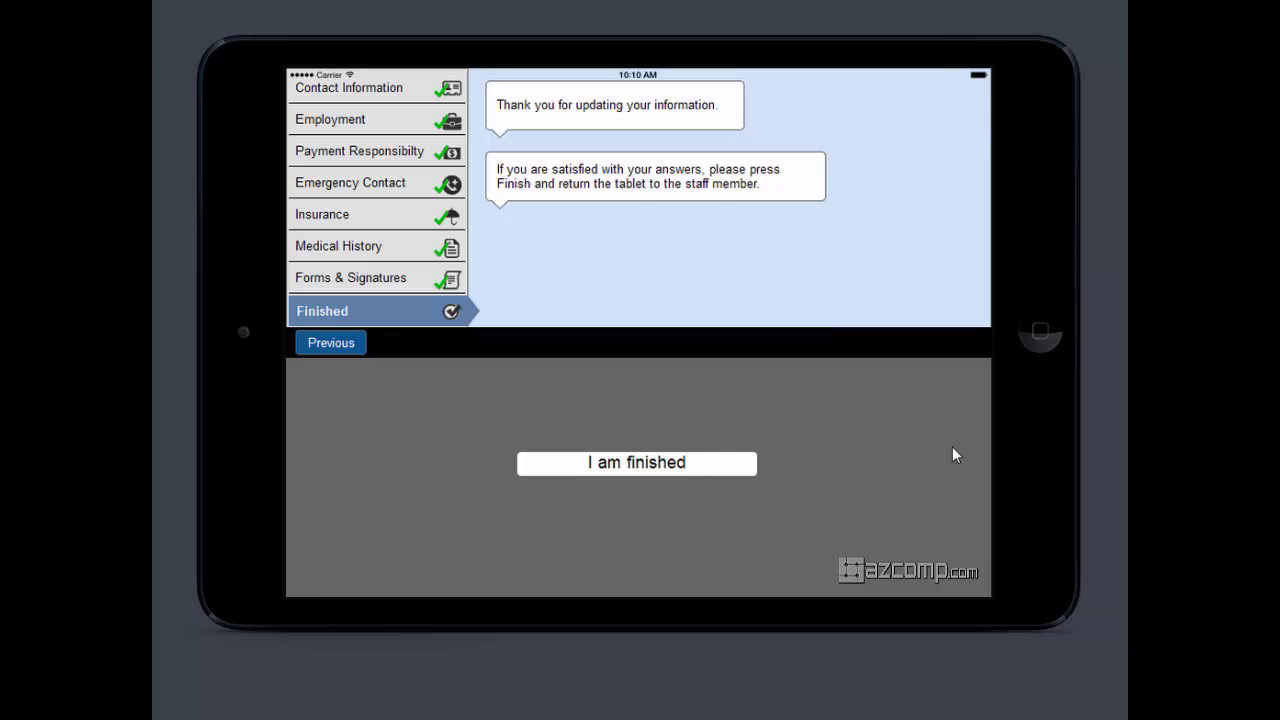
# - Mark the returning patient's questionnaire as finished and close it with the prefilled staff login
pyautogui.click(646, 473)
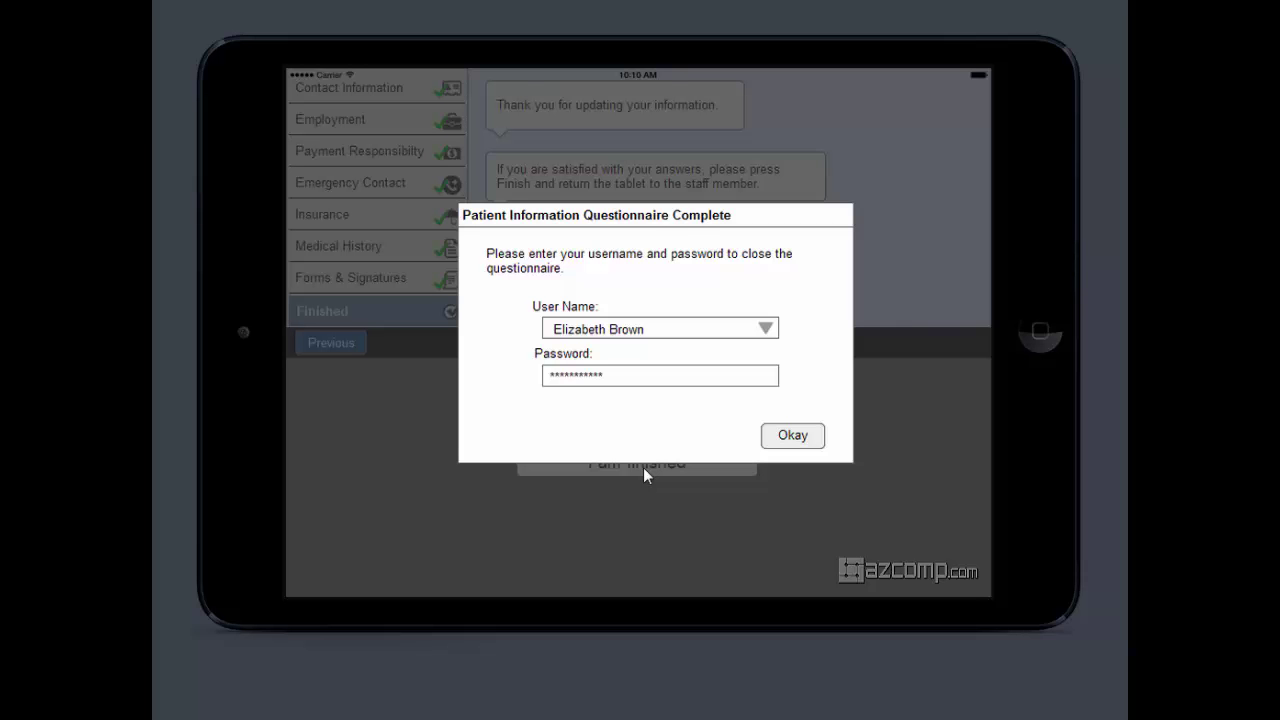
pyautogui.click(797, 440)
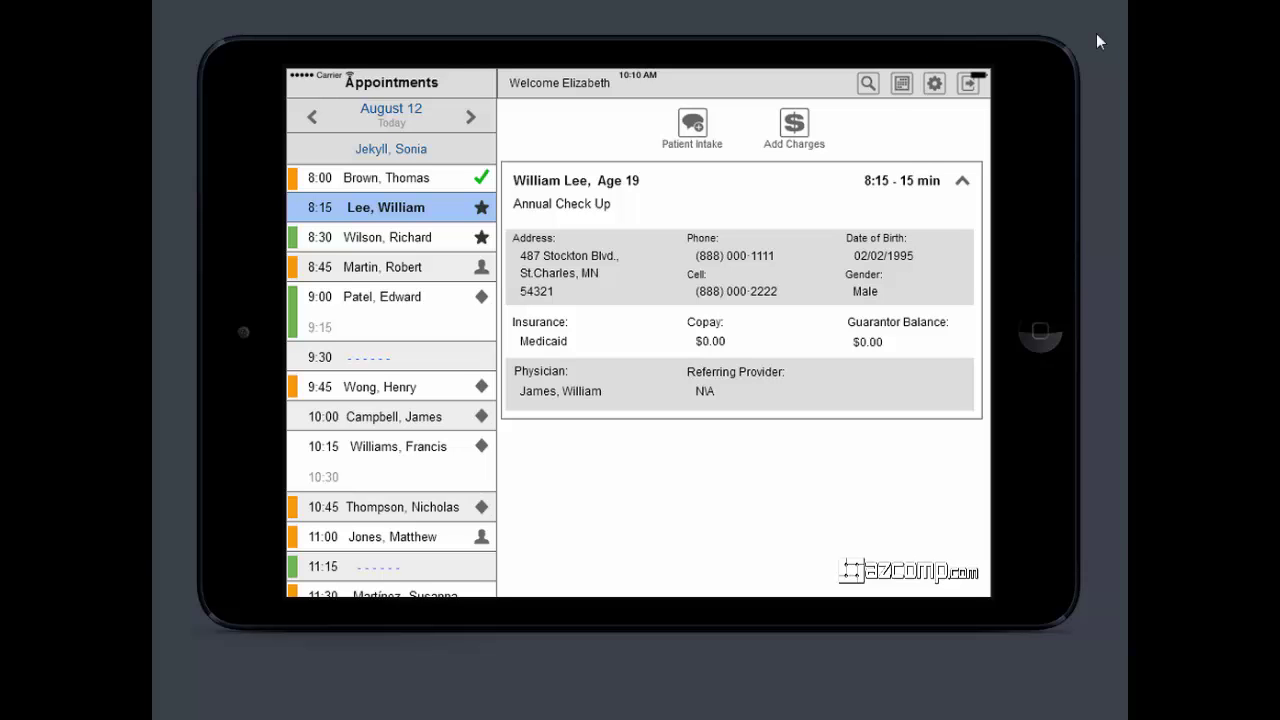
# - Start a blank intake questionnaire from the patient search and advance through the full name and address questions in Contact Information
pyautogui.click(867, 88)
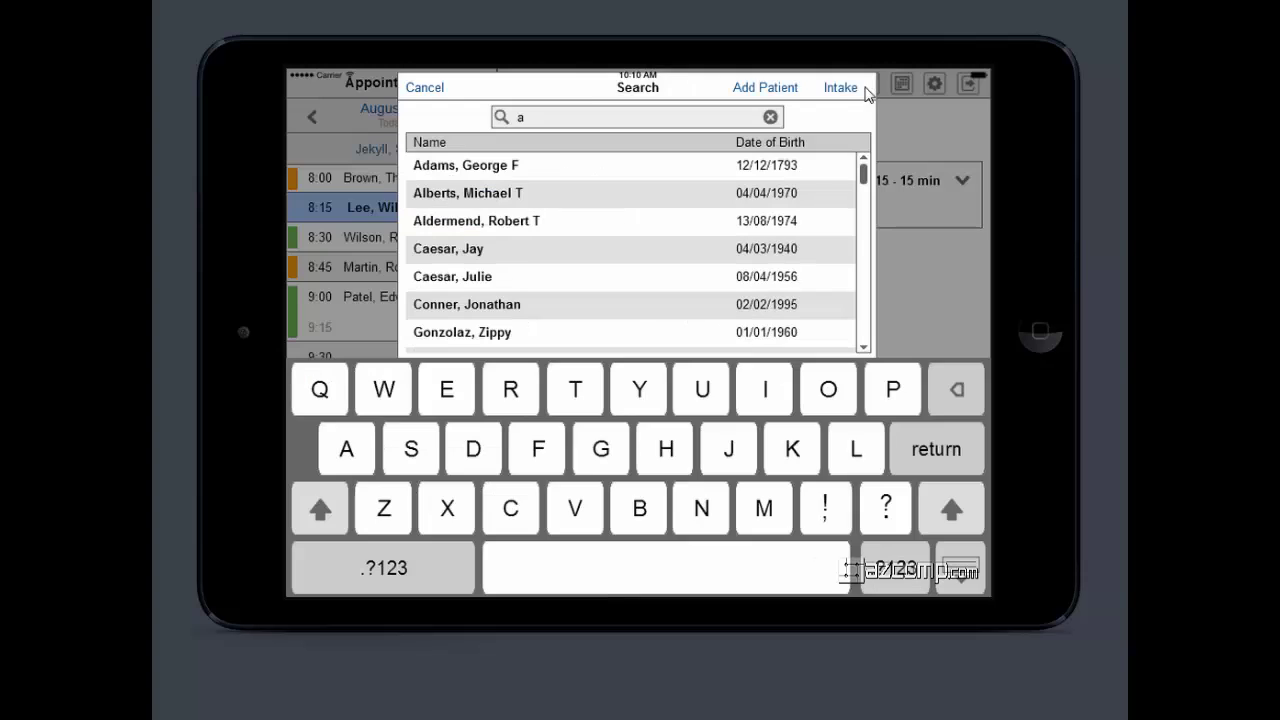
pyautogui.click(839, 89)
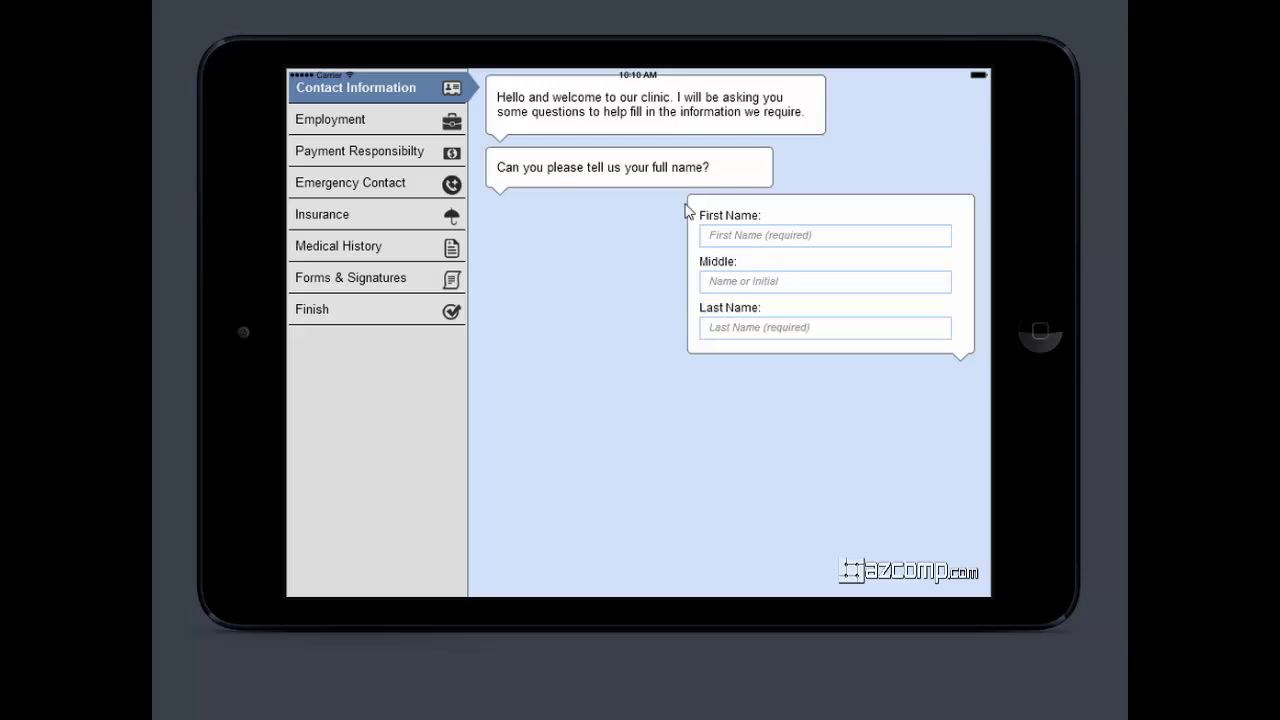
pyautogui.click(772, 240)
pyautogui.click(946, 342)
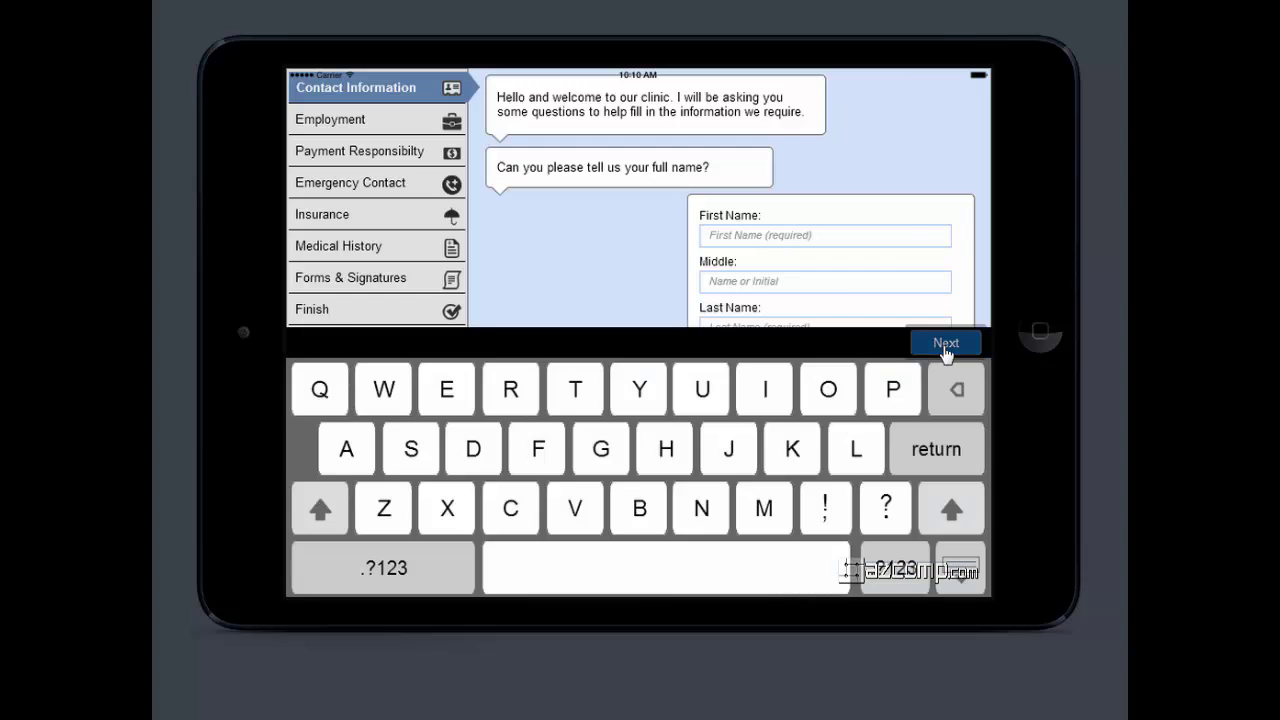
pyautogui.click(946, 342)
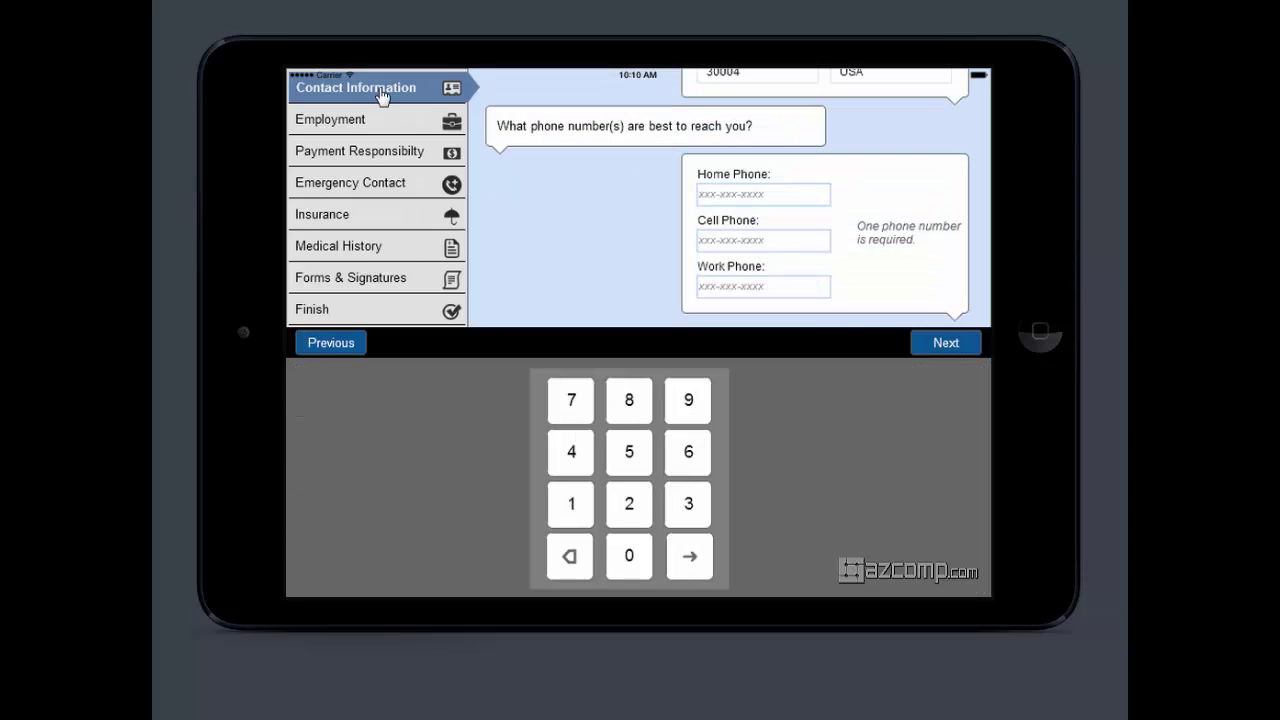
# - Go through the Employment, Payment Responsibility and Emergency Contact sections of the intake questionnaire
pyautogui.click(353, 126)
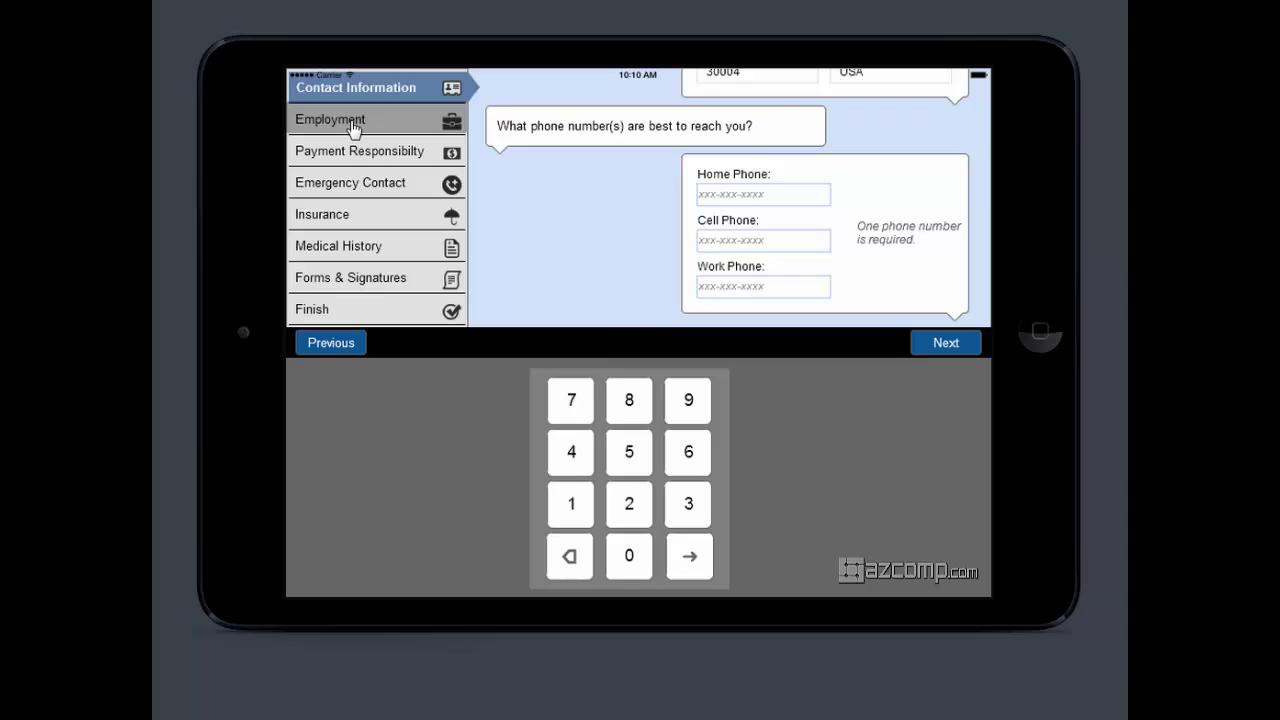
pyautogui.click(353, 155)
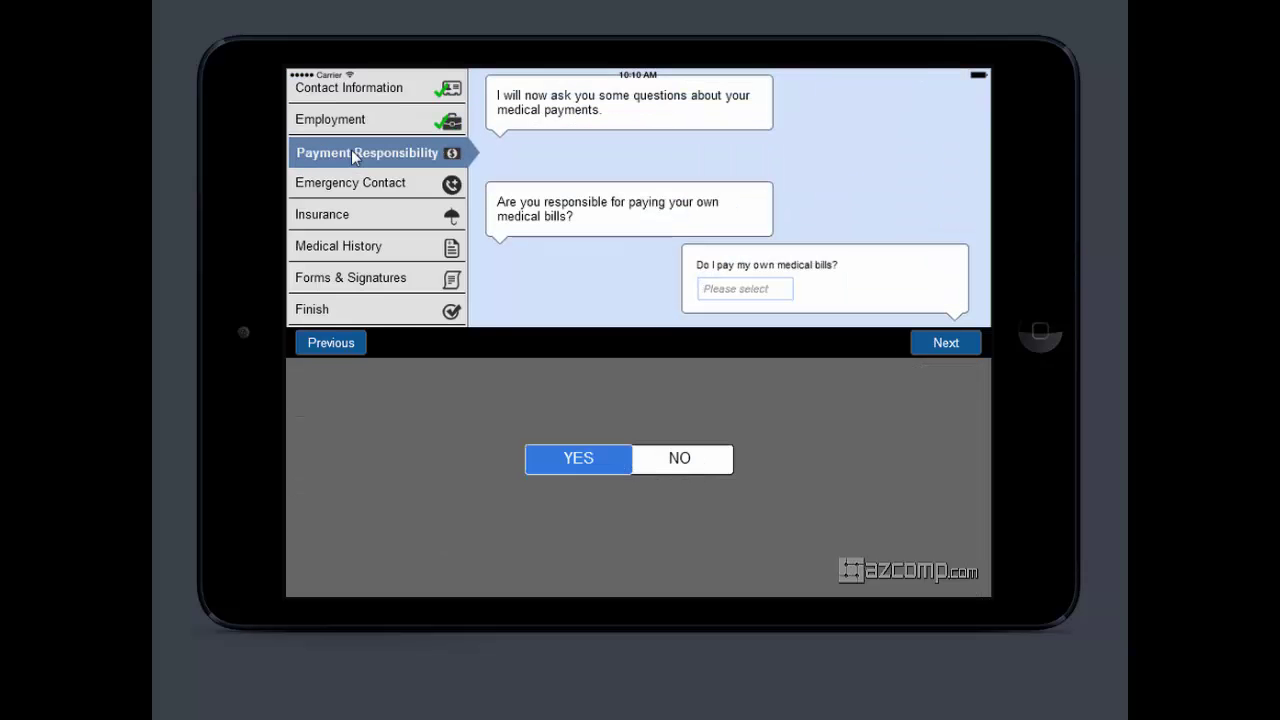
pyautogui.click(355, 185)
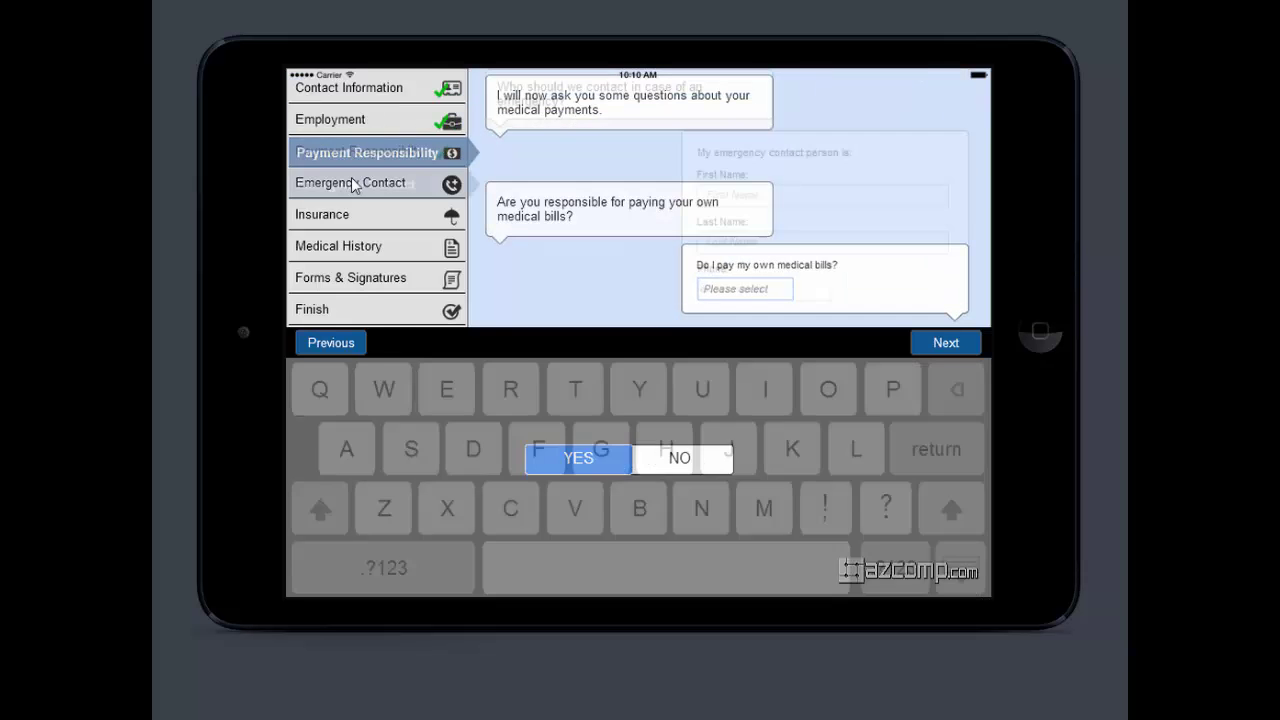
# - In the Insurance section, answer Yes to having a plan, choose Insurer 3, advance through the policy holder's details, and set the relationship to Spouse
pyautogui.click(358, 216)
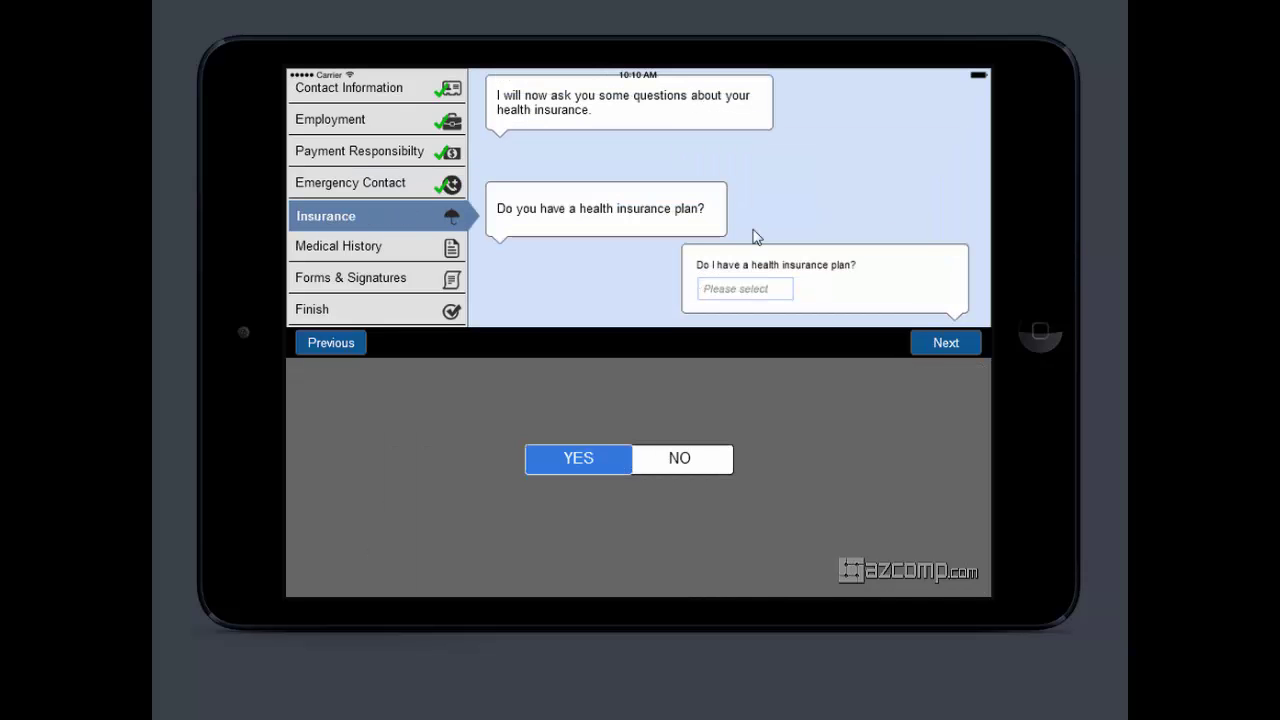
pyautogui.click(597, 464)
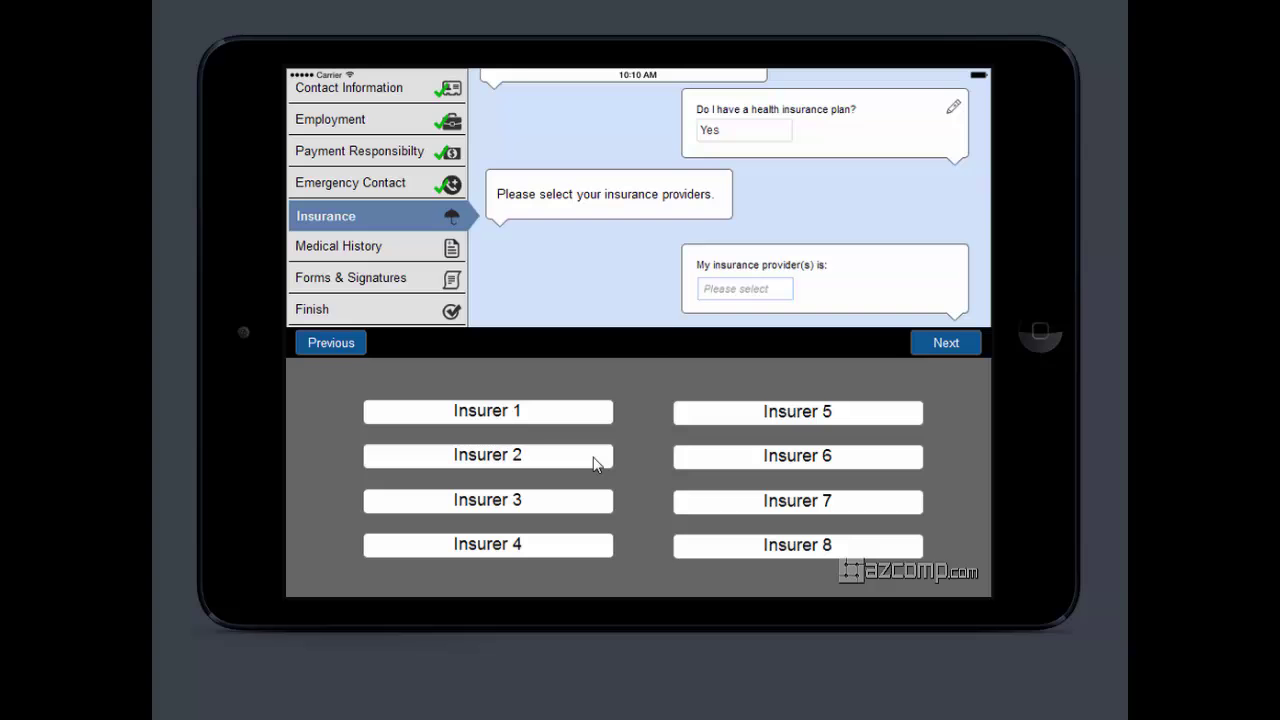
pyautogui.click(530, 500)
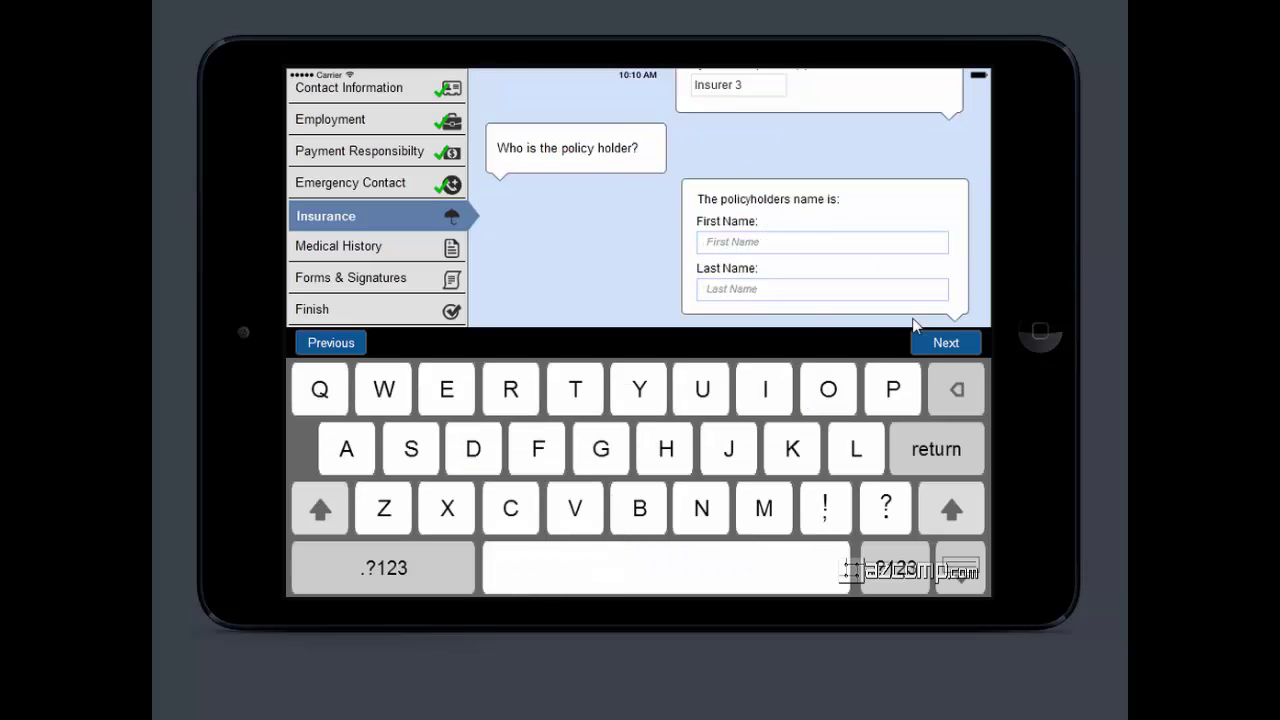
pyautogui.click(966, 348)
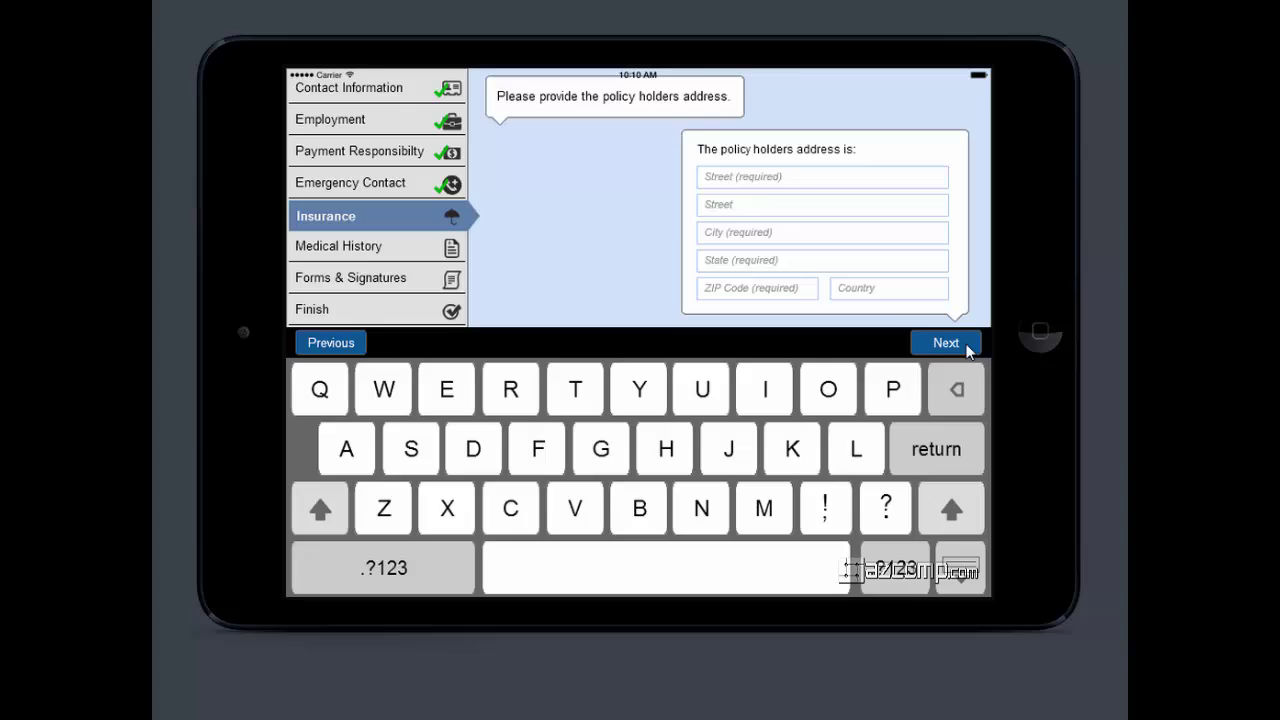
pyautogui.click(966, 348)
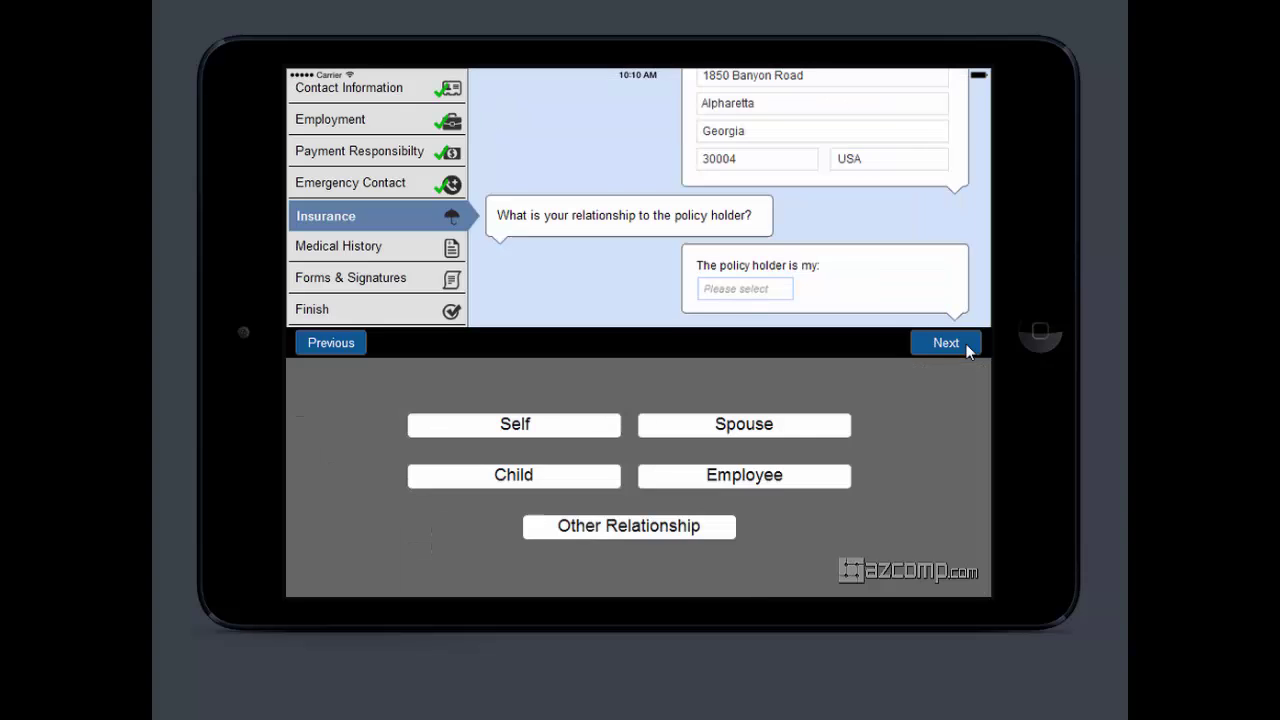
pyautogui.click(735, 430)
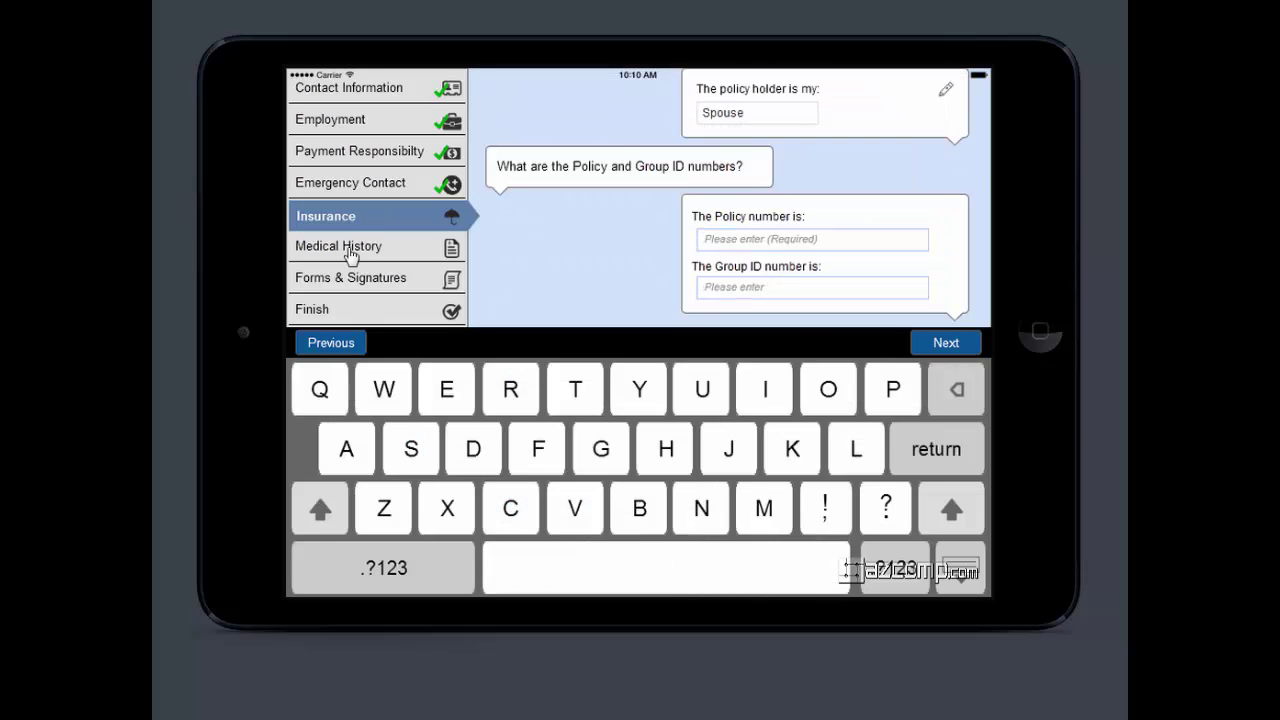
# - In Medical History, record Asthma and Diabetes as experienced conditions and advance past the current medications question
pyautogui.click(348, 248)
pyautogui.click(502, 401)
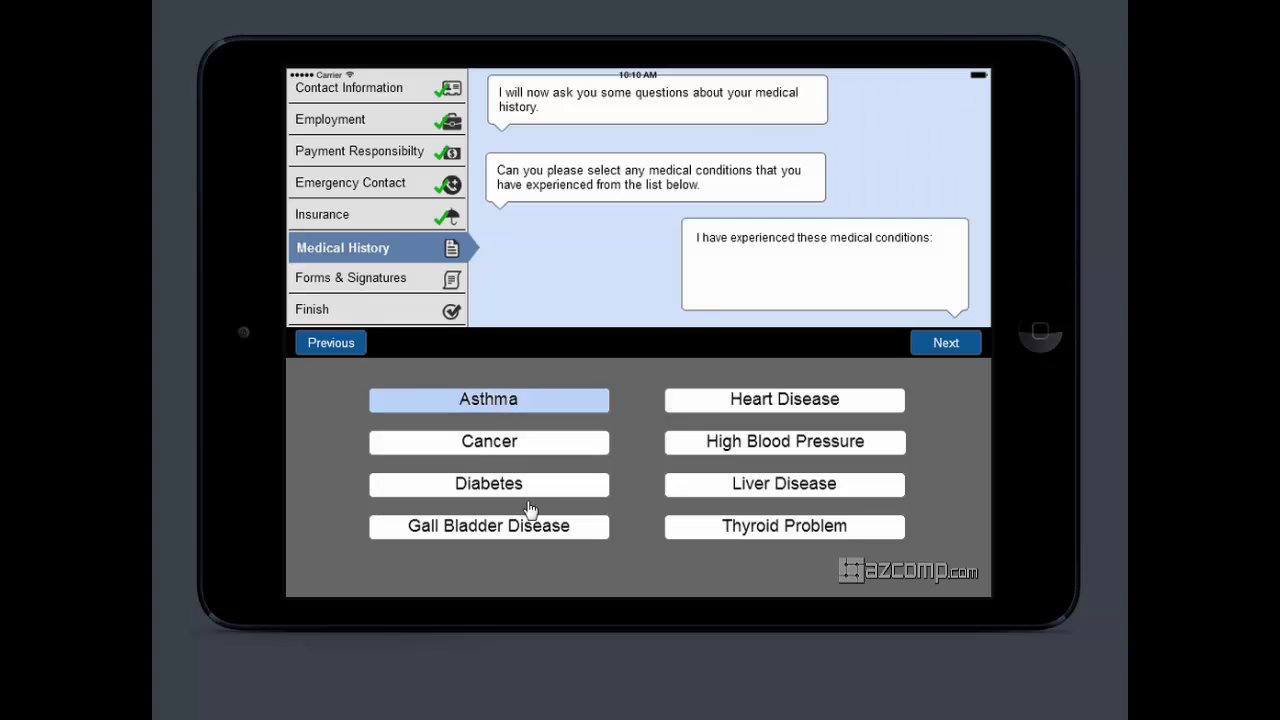
pyautogui.click(530, 488)
pyautogui.click(952, 341)
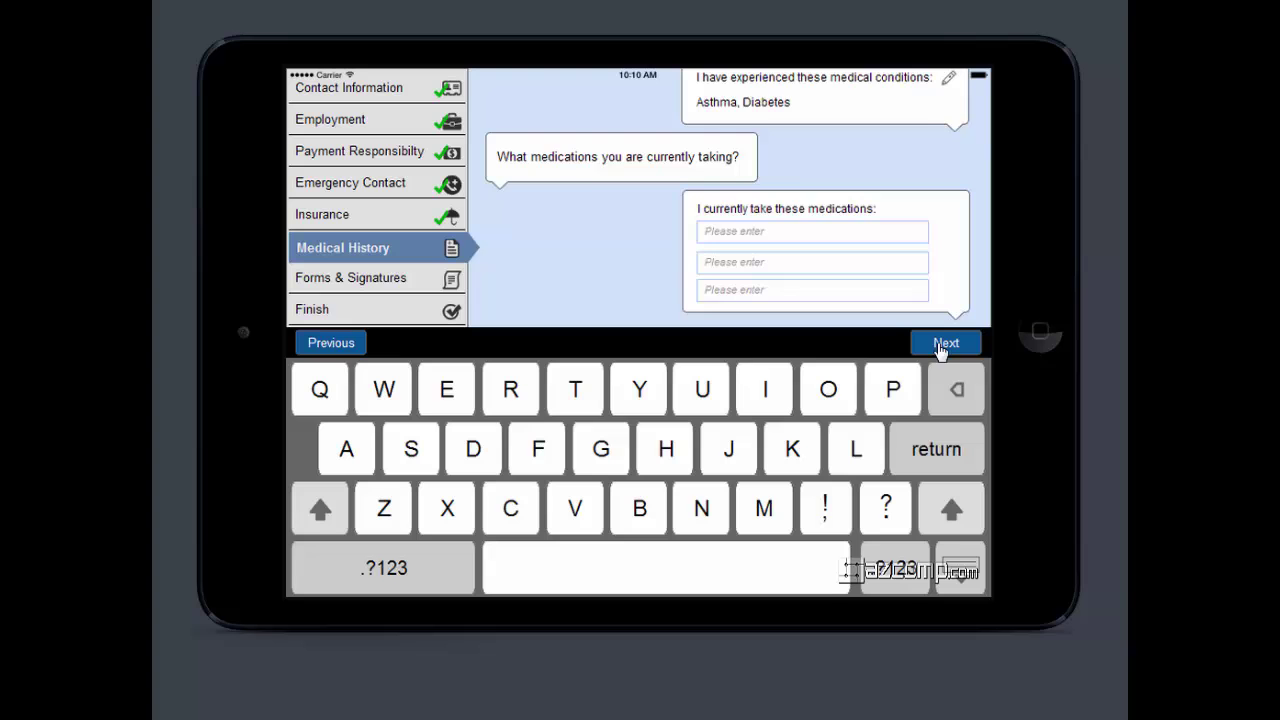
pyautogui.click(940, 343)
# - In Forms & Signatures, open Important Form #1 for review, and close it without signing
pyautogui.click(370, 280)
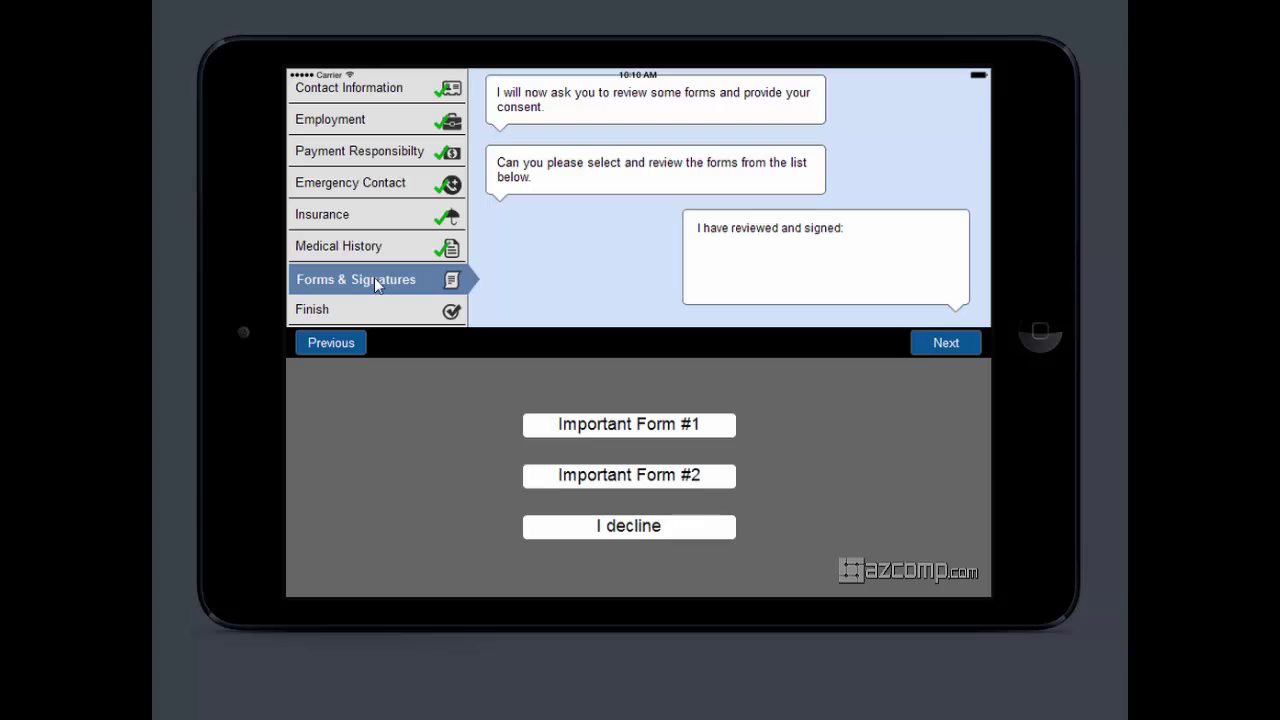
pyautogui.click(667, 438)
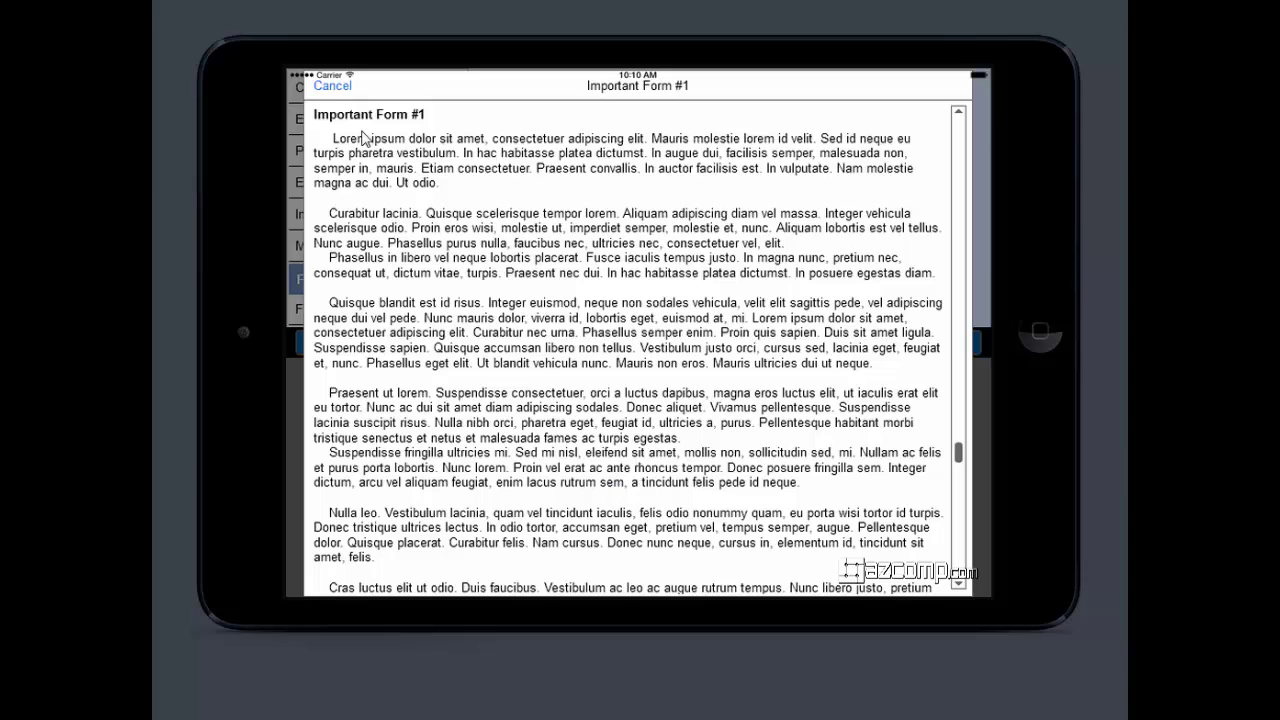
pyautogui.click(336, 90)
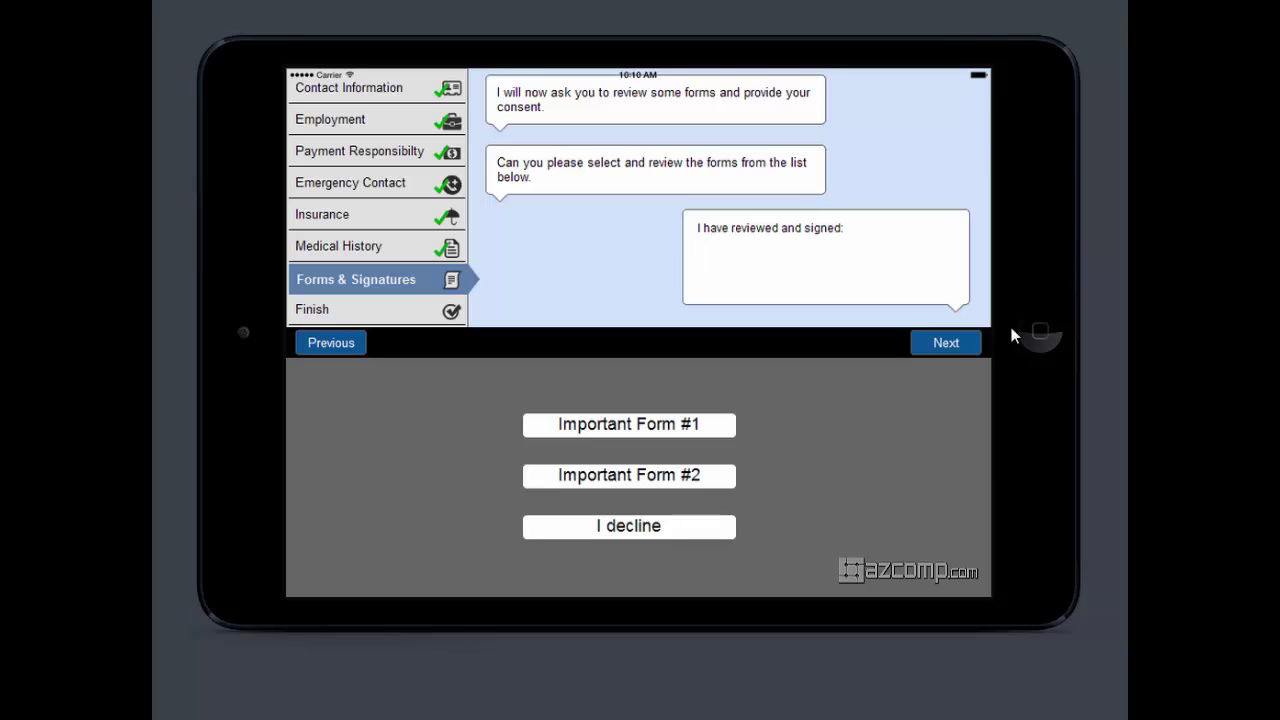
# - Advance past the consent forms, mark the new patient's questionnaire as finished, and close it with the prefilled staff login
pyautogui.click(946, 342)
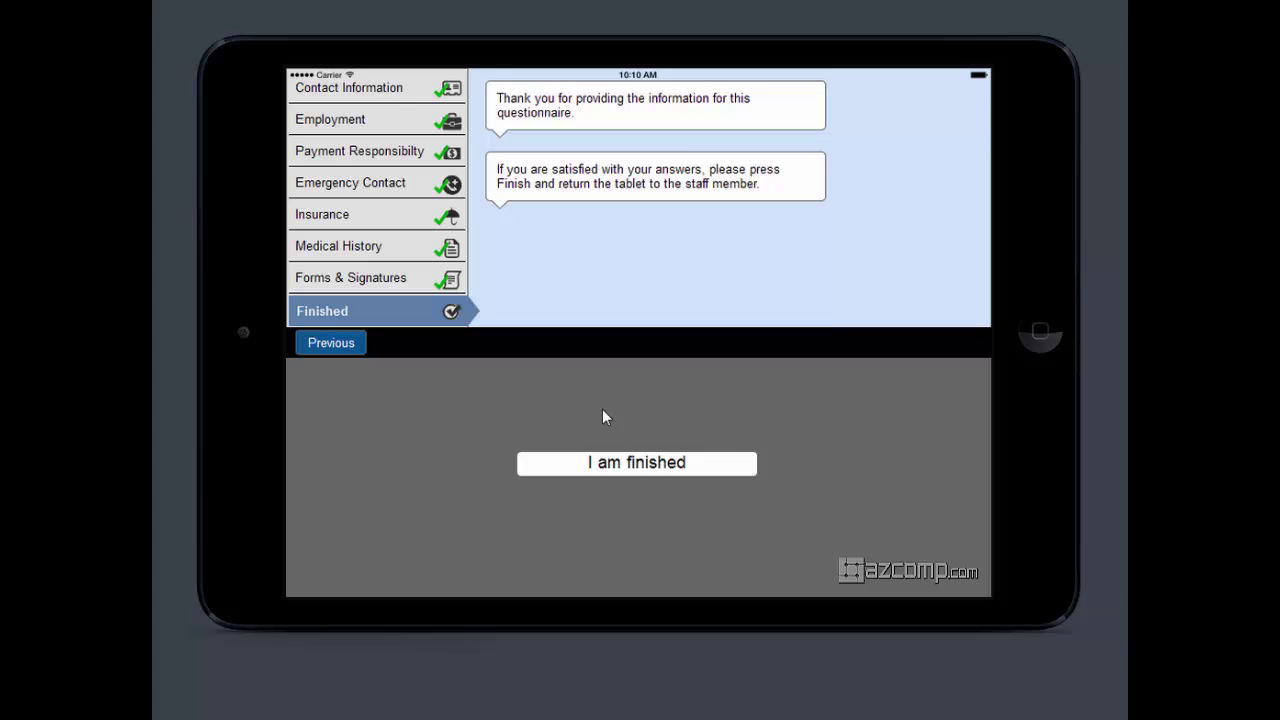
pyautogui.click(607, 466)
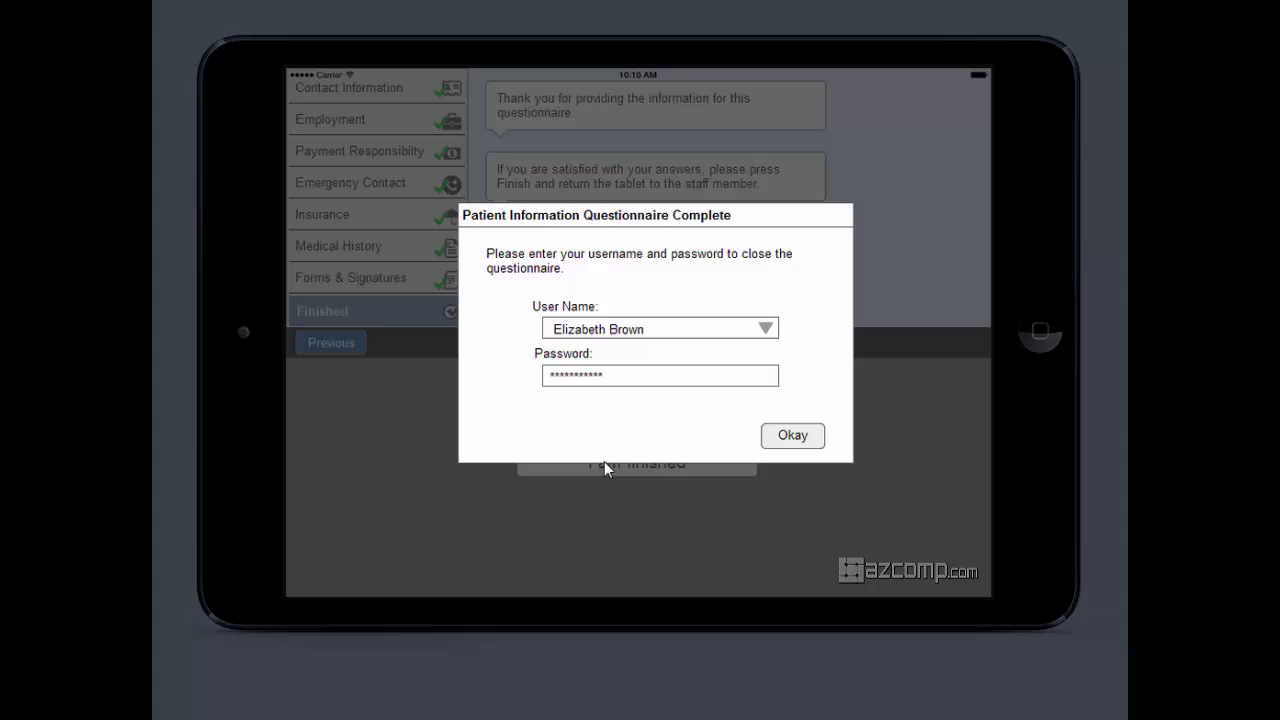
pyautogui.click(806, 437)
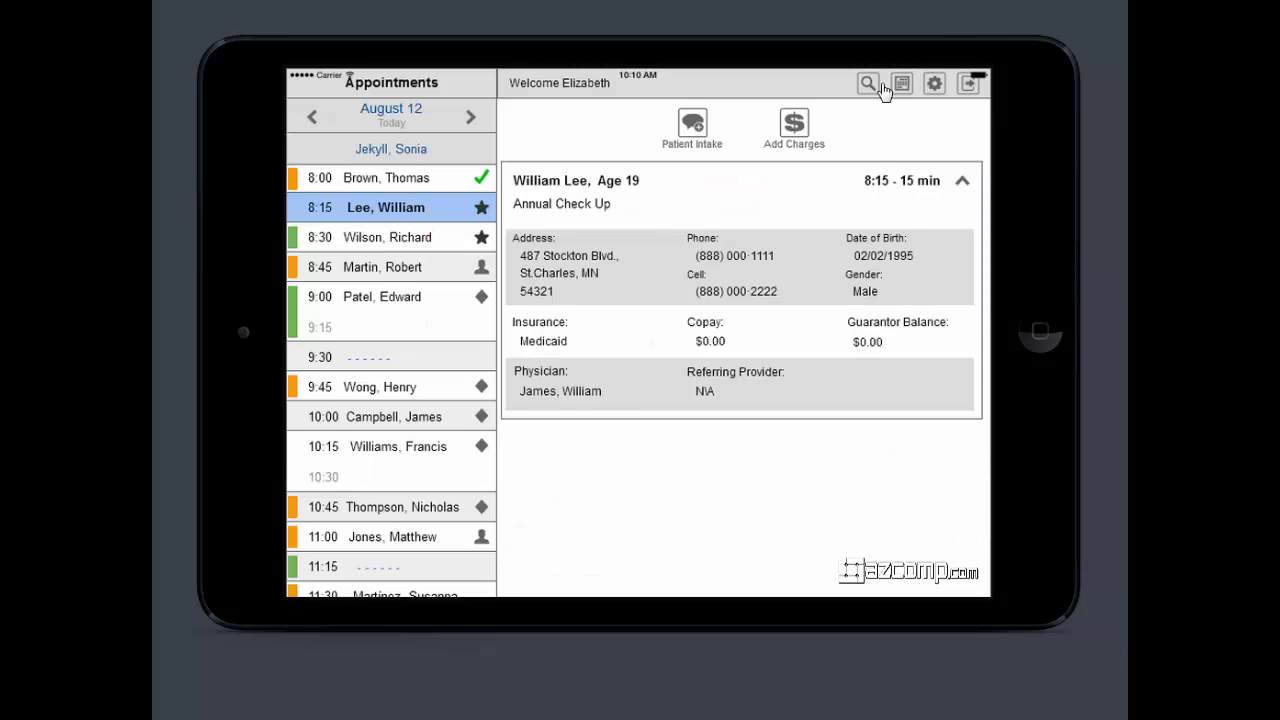
# - Add a patient from the patient search, resolving the duplicate name by choosing the existing record with the middle initial
pyautogui.click(866, 86)
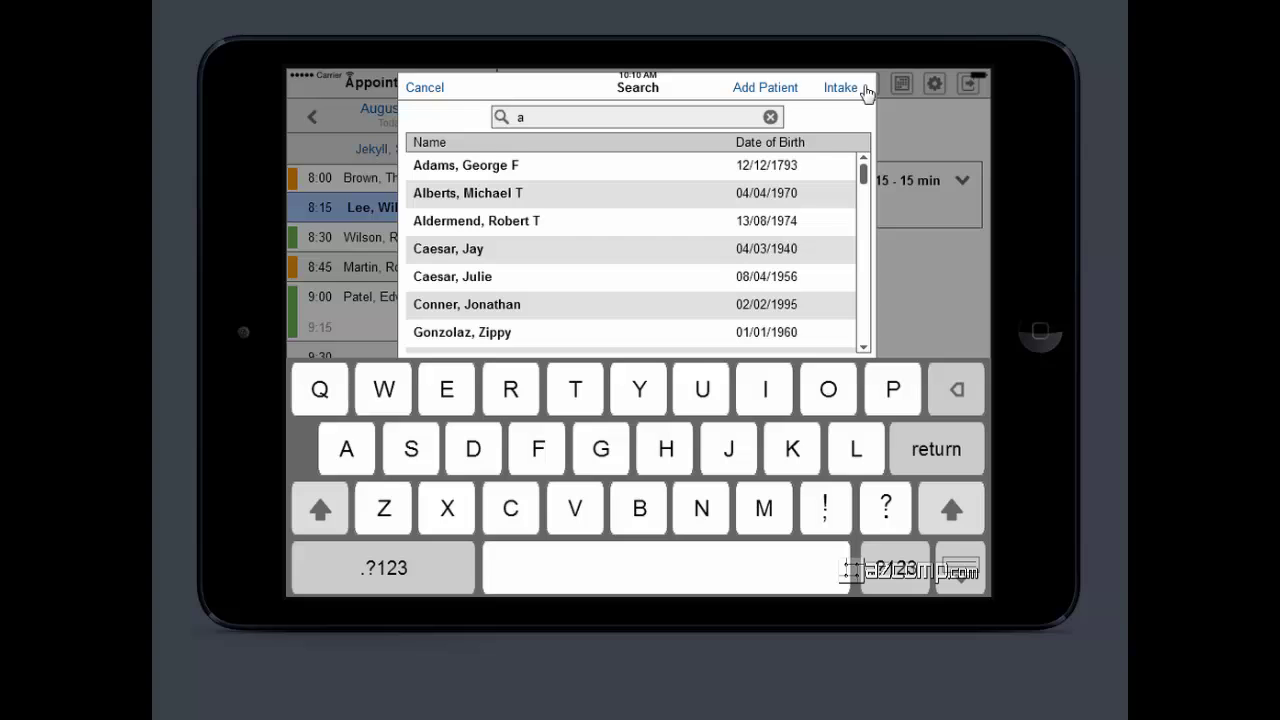
pyautogui.click(766, 88)
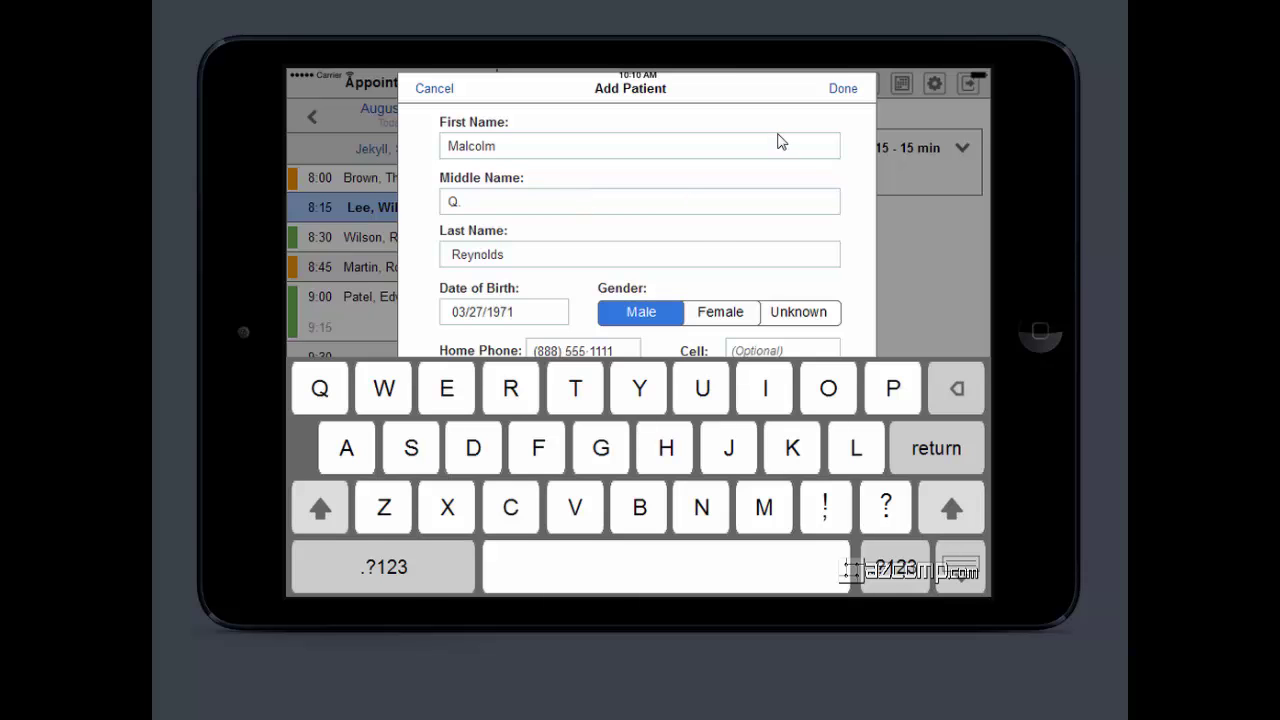
pyautogui.click(843, 89)
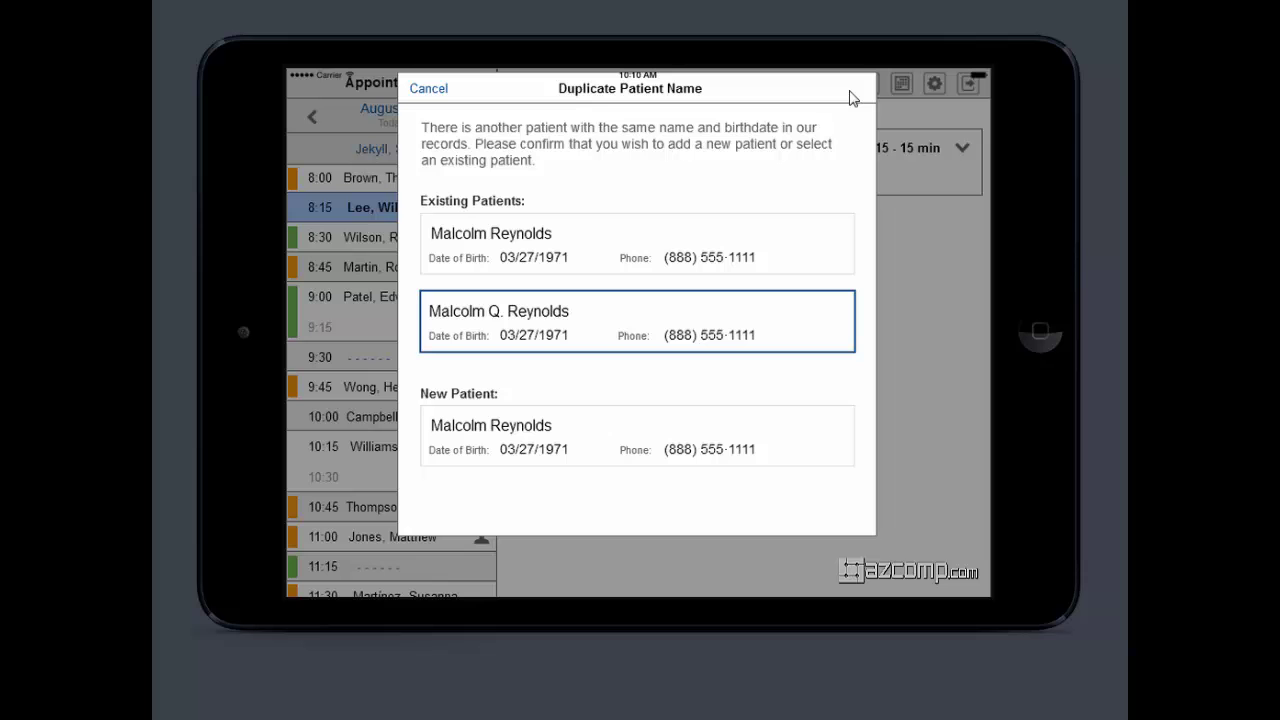
pyautogui.click(571, 329)
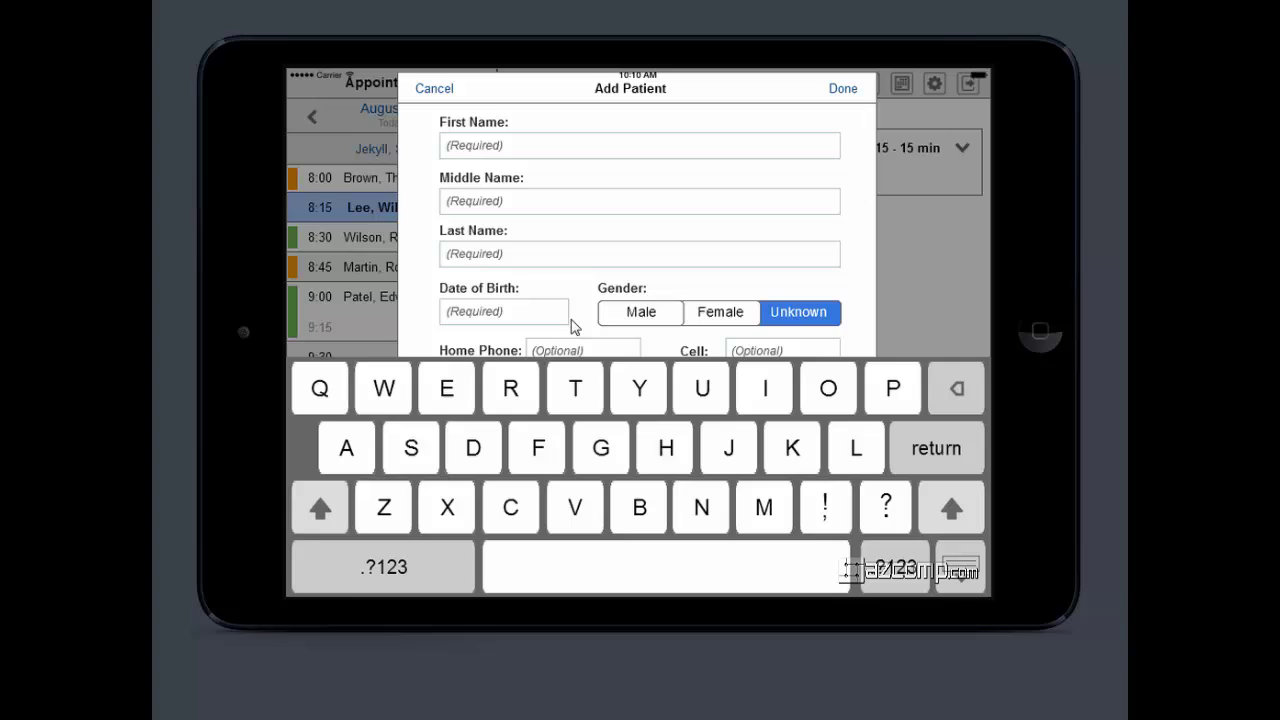
pyautogui.click(840, 92)
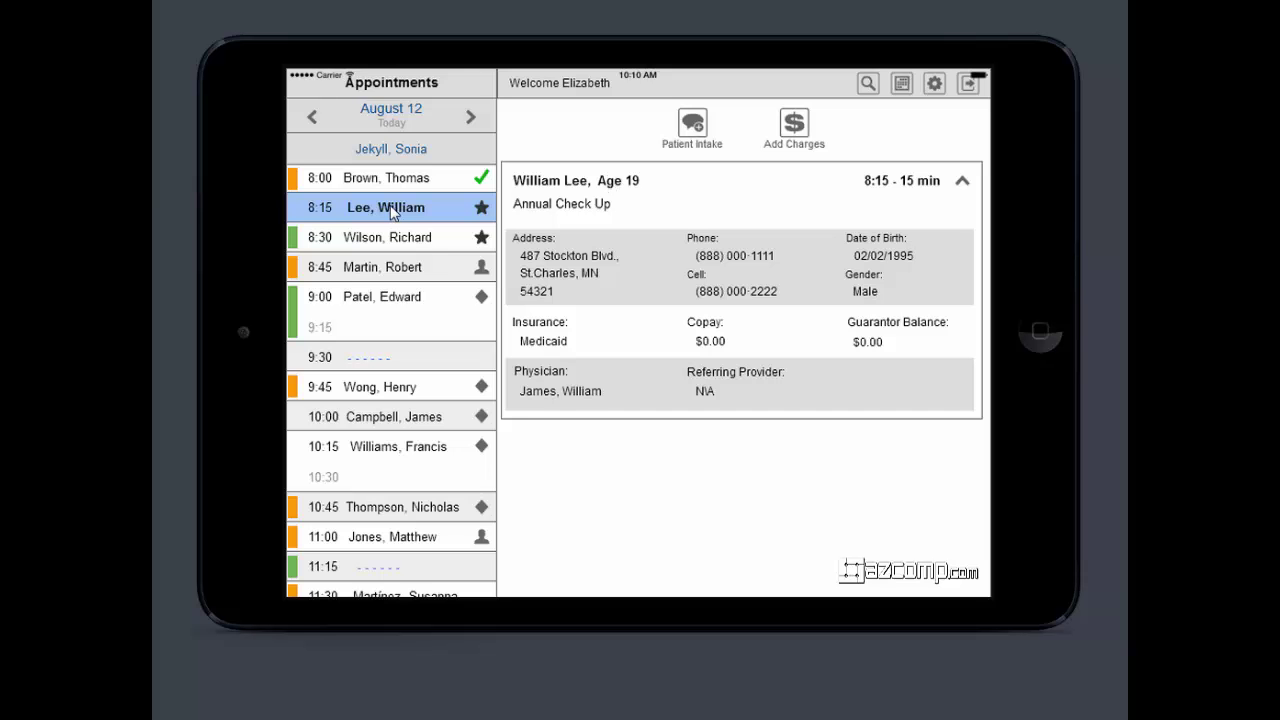
# - Add charges from the selected 8:15 appointment and submit them after review: Expanded problem focused (99212) with Headache-Migraine (346.9)
pyautogui.click(794, 125)
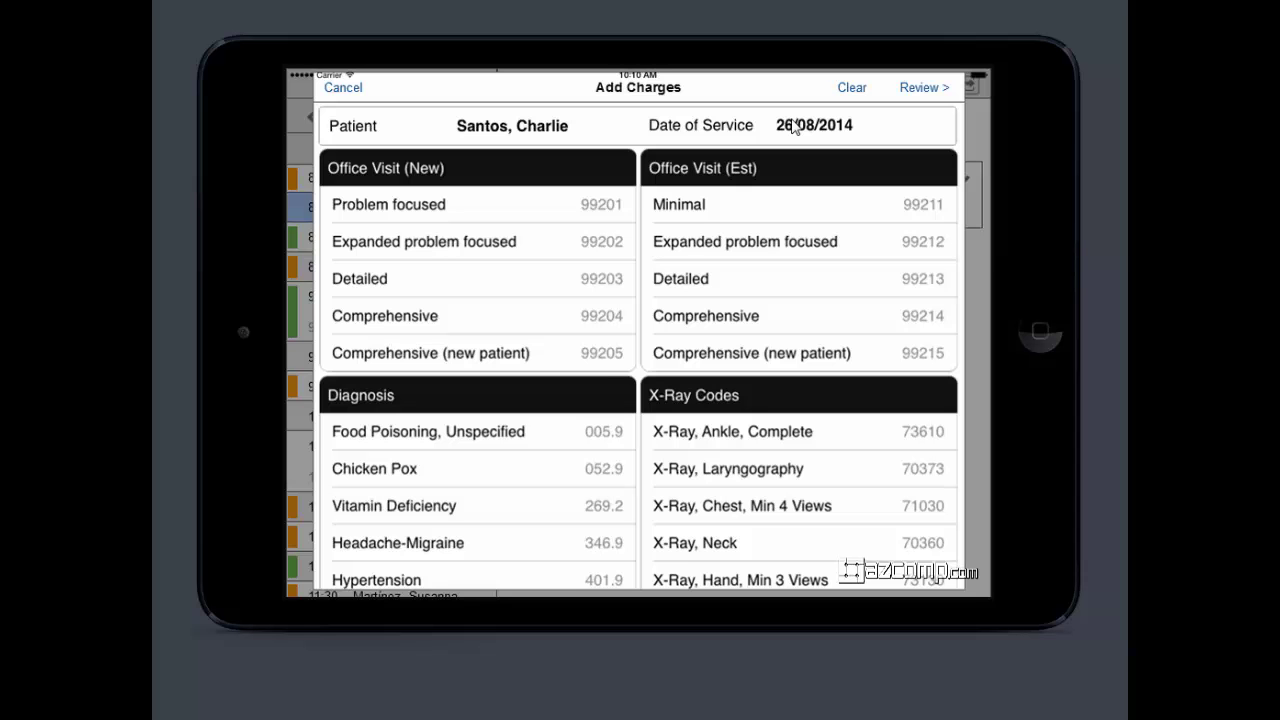
pyautogui.click(917, 92)
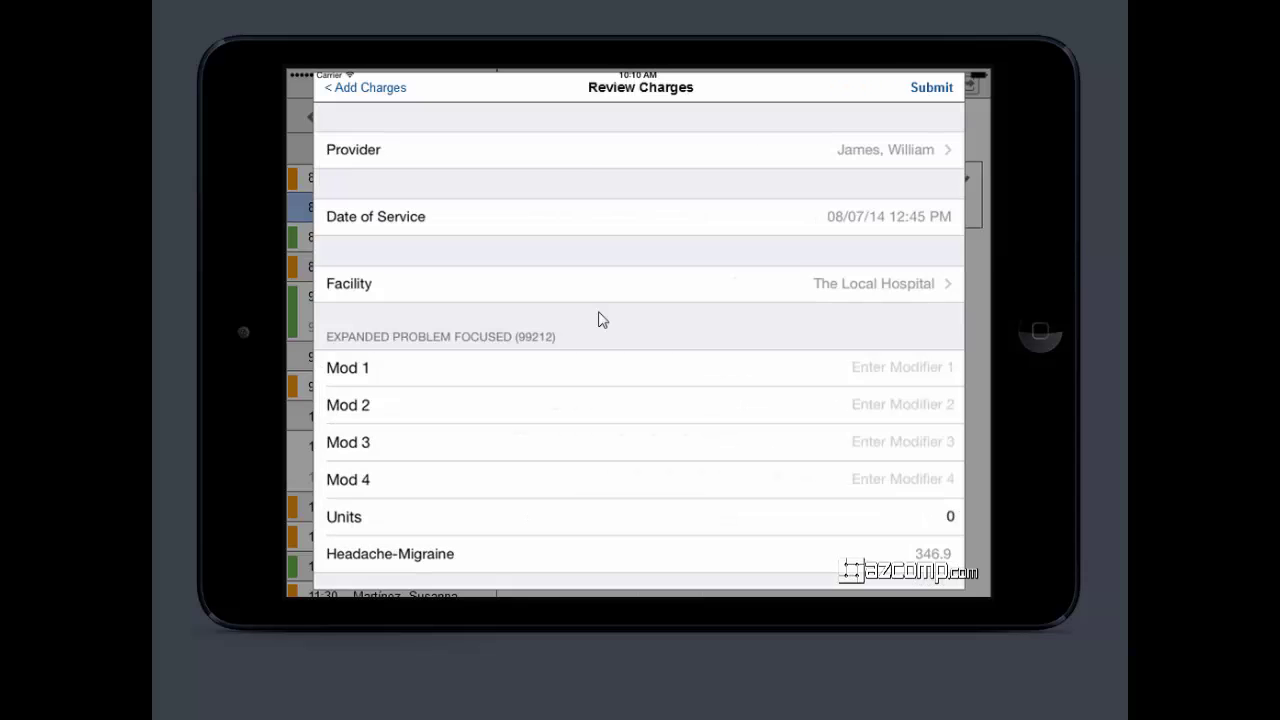
pyautogui.click(928, 90)
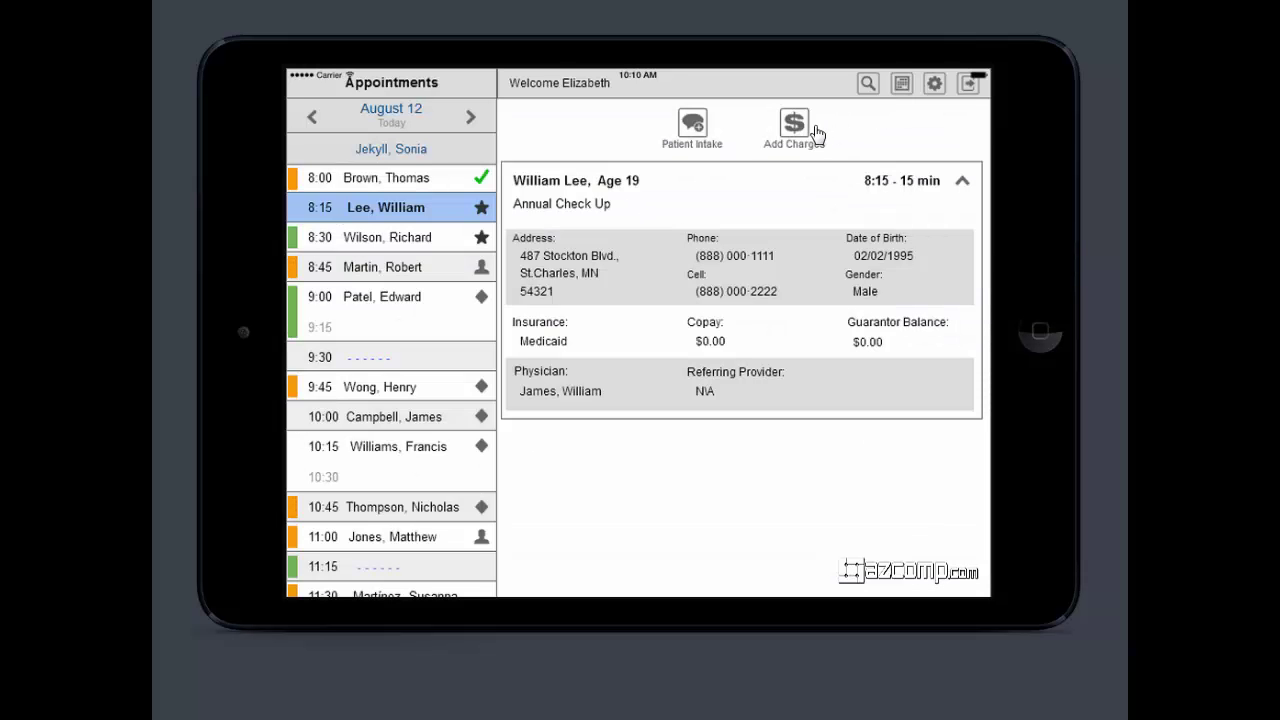